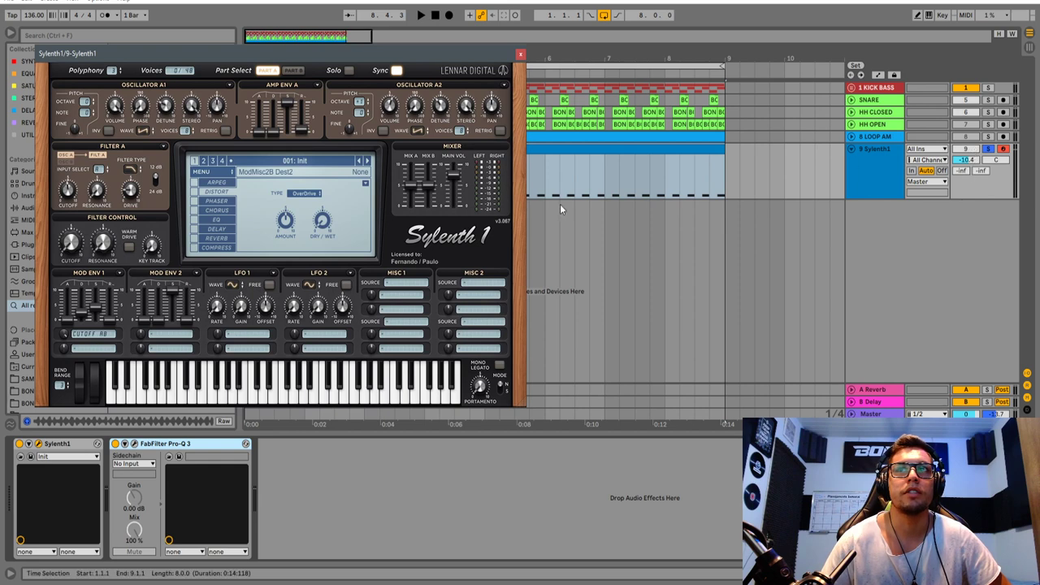
Select the clip on the Sylenth1 track and play it back in solo.
{"action": "left_click", "coordinate": [615, 149]}
{"action": "key", "text": "space"}
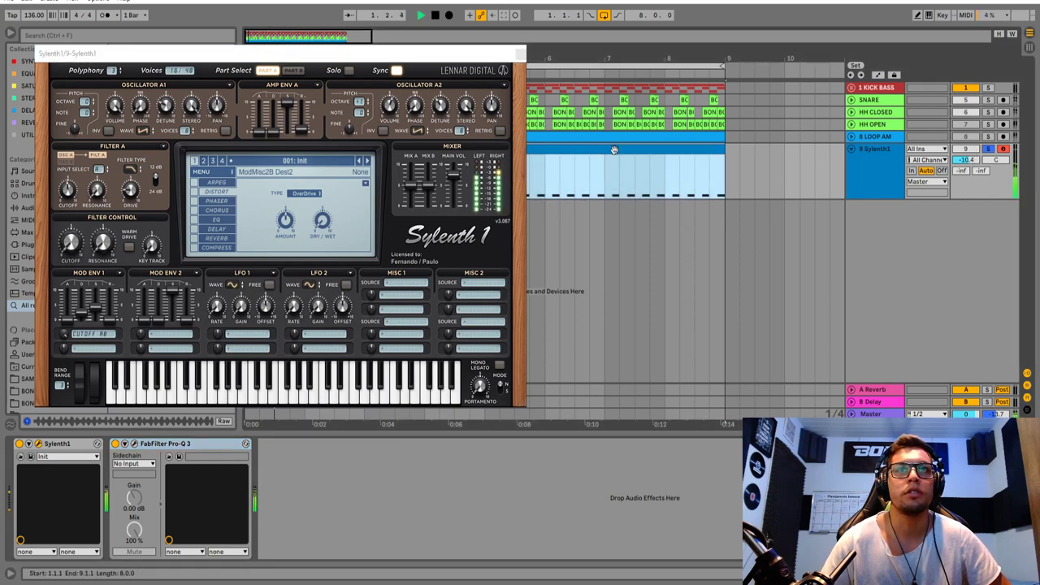
{"action": "key", "text": "space"}
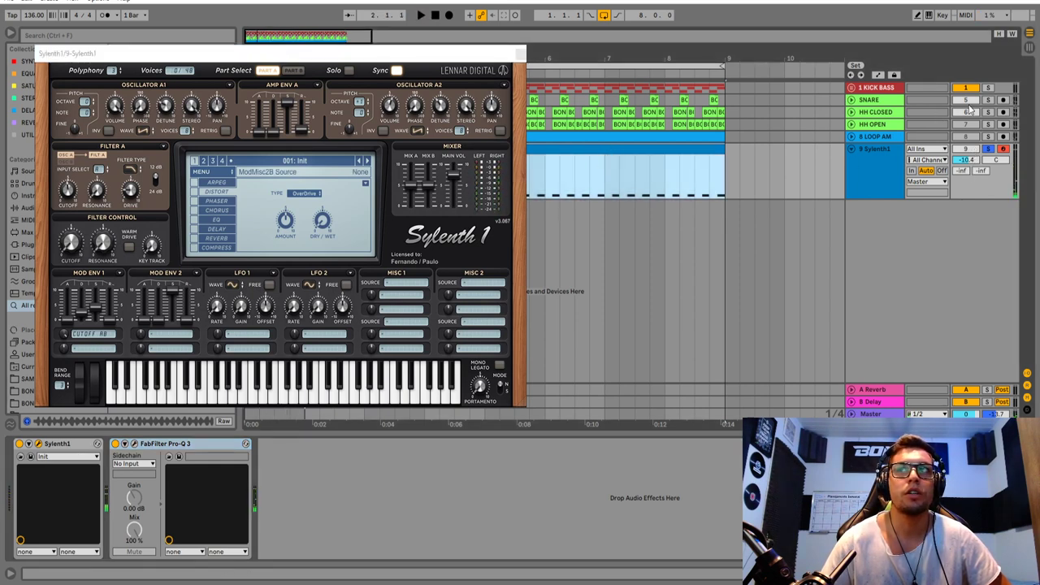
Audition the Sylenth1 track with KICK BASS soloed alongside it, and compare it with the full mix.
{"action": "left_click", "coordinate": [987, 88]}
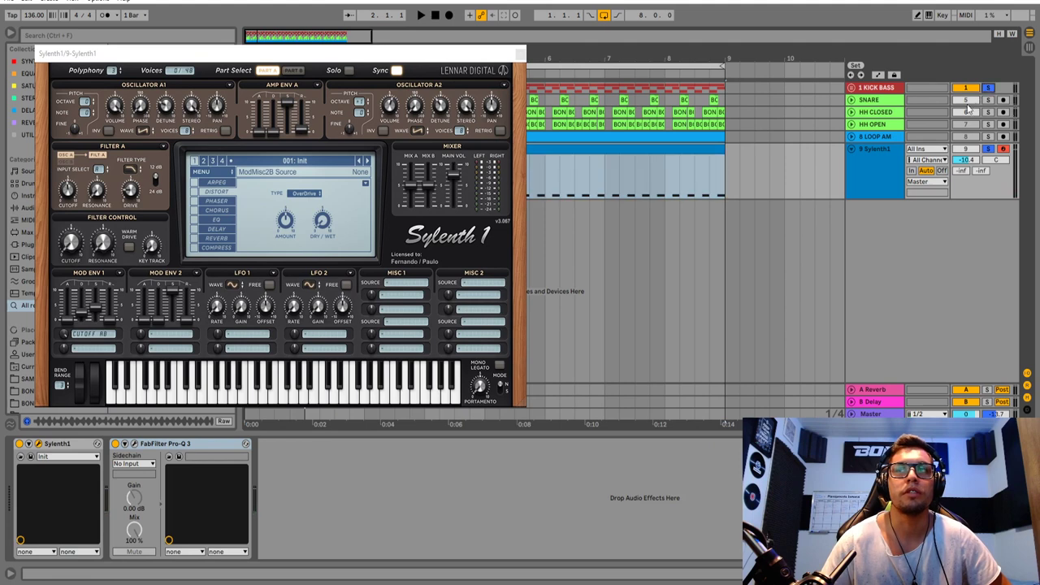
{"action": "key", "text": "space"}
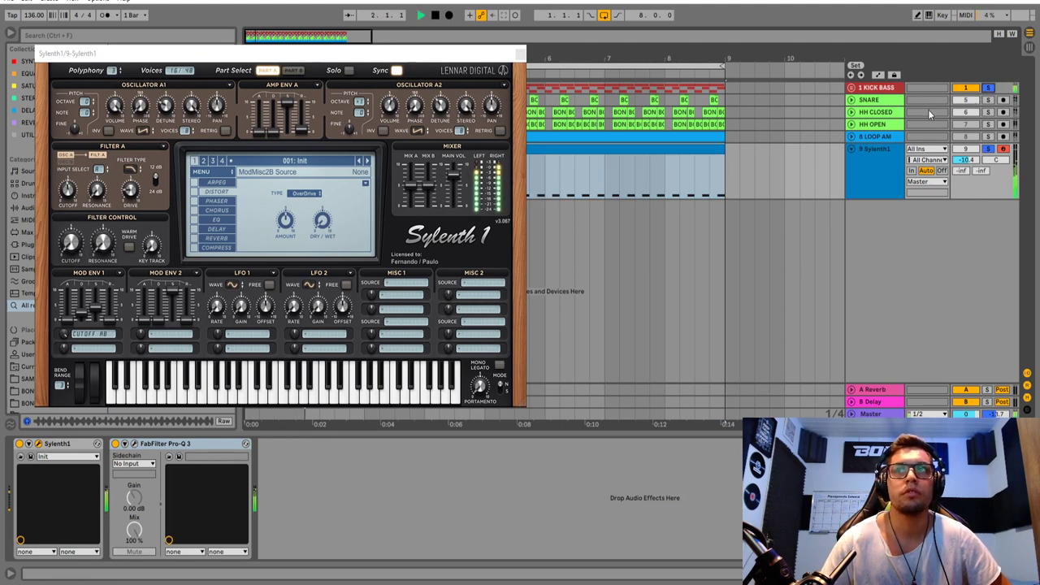
{"action": "left_click", "coordinate": [987, 88]}
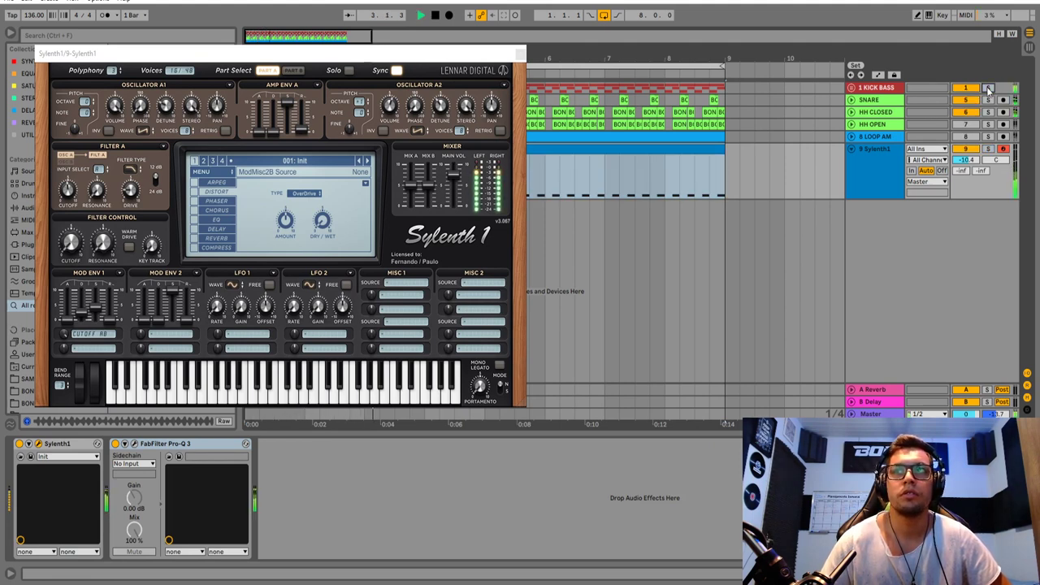
{"action": "left_click", "coordinate": [987, 148]}
{"action": "key", "text": "space"}
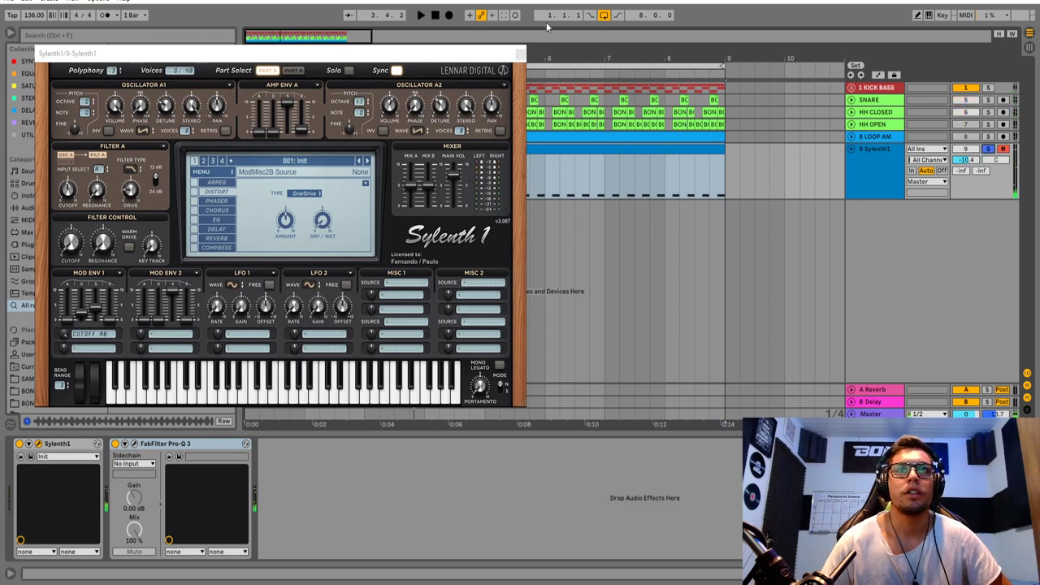
Move the Sylenth1 plugin window to the middle of the arrangement.
{"action": "left_click_drag", "start_coordinate": [496, 54], "coordinate": [747, 114]}
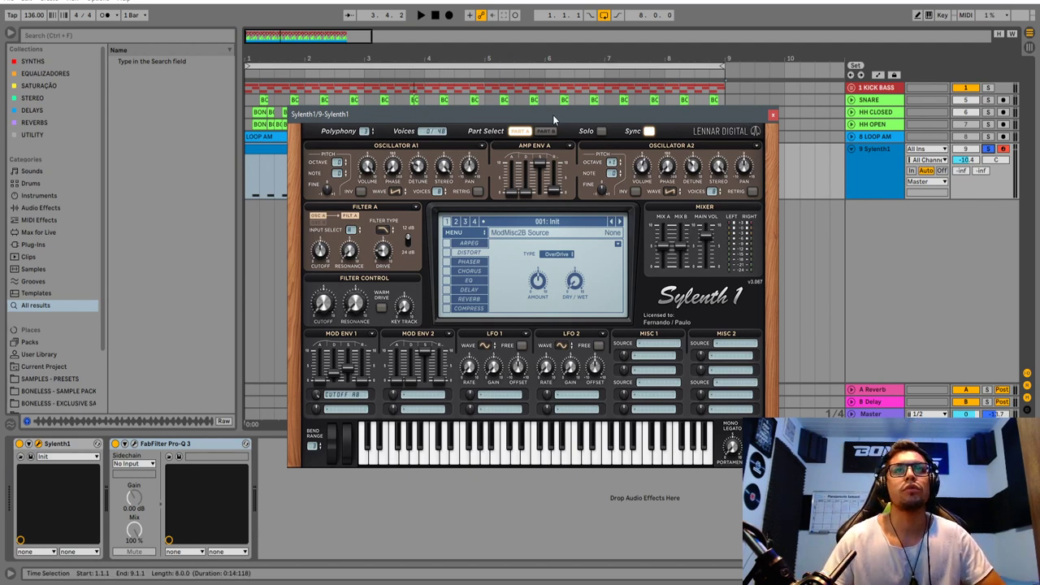
{"action": "left_click_drag", "start_coordinate": [552, 114], "coordinate": [515, 93]}
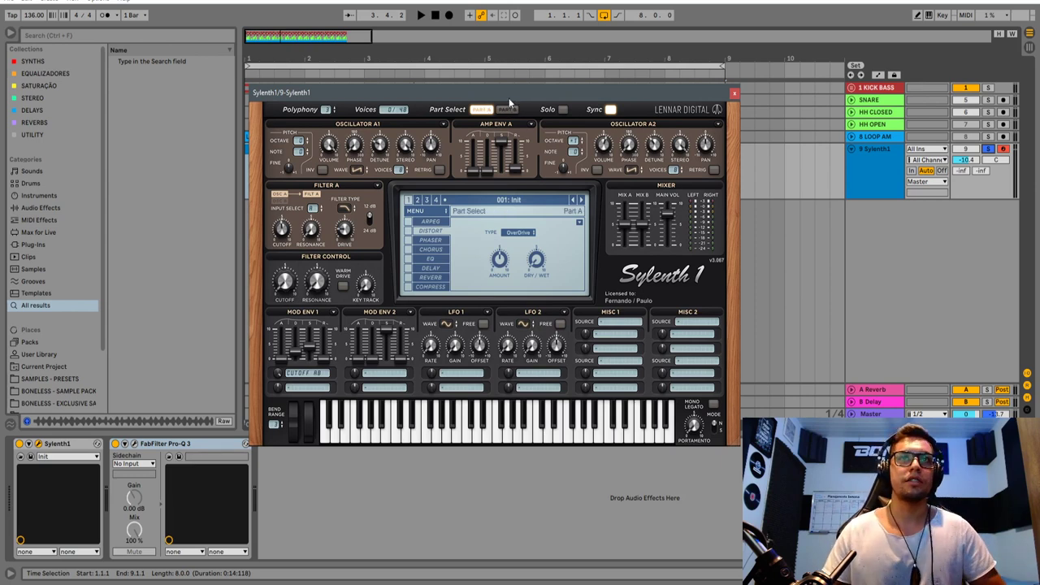
{"action": "mouse_move", "coordinate": [512, 93]}
{"action": "left_mouse_down"}
{"action": "mouse_move", "coordinate": [511, 103]}
{"action": "mouse_move", "coordinate": [508, 93]}
{"action": "left_mouse_up"}
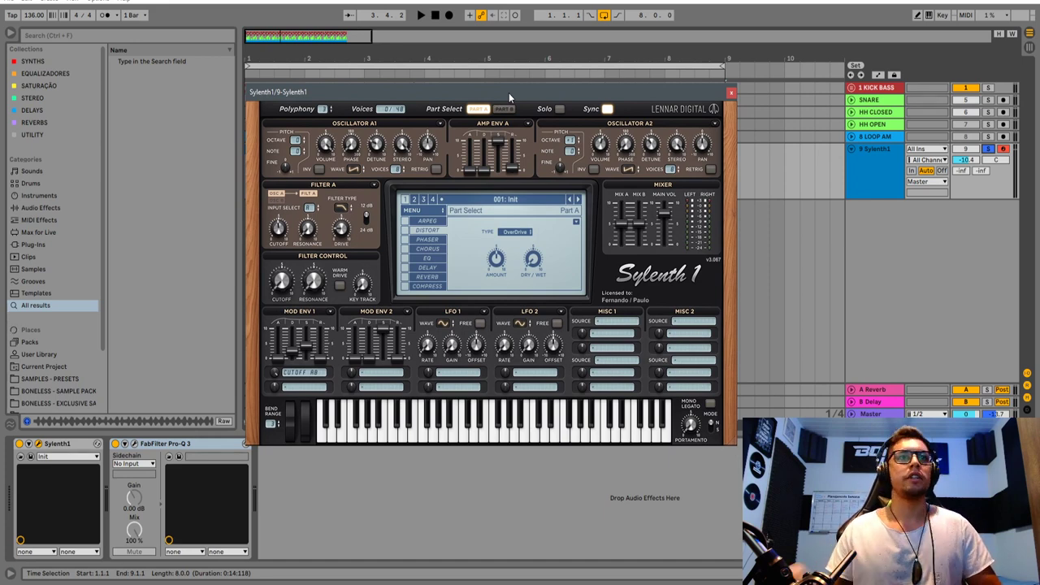
{"action": "left_click_drag", "start_coordinate": [523, 90], "coordinate": [518, 95]}
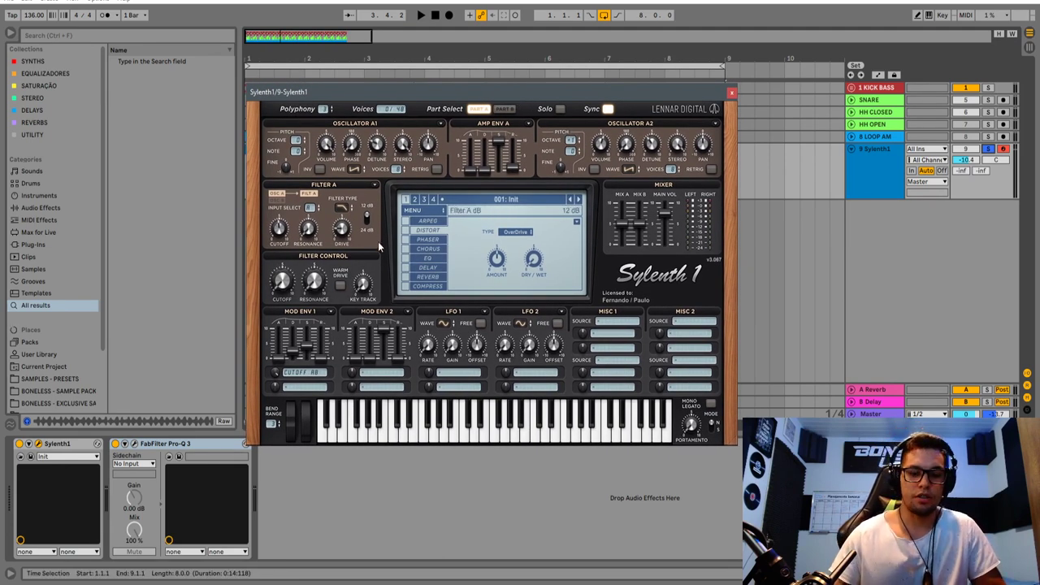
Reset the Sylenth1 patch to its starting sound, and on oscillator A1 turn off Retrig and set Detune to 3.2.
{"action": "key", "text": "ctrl+z"}
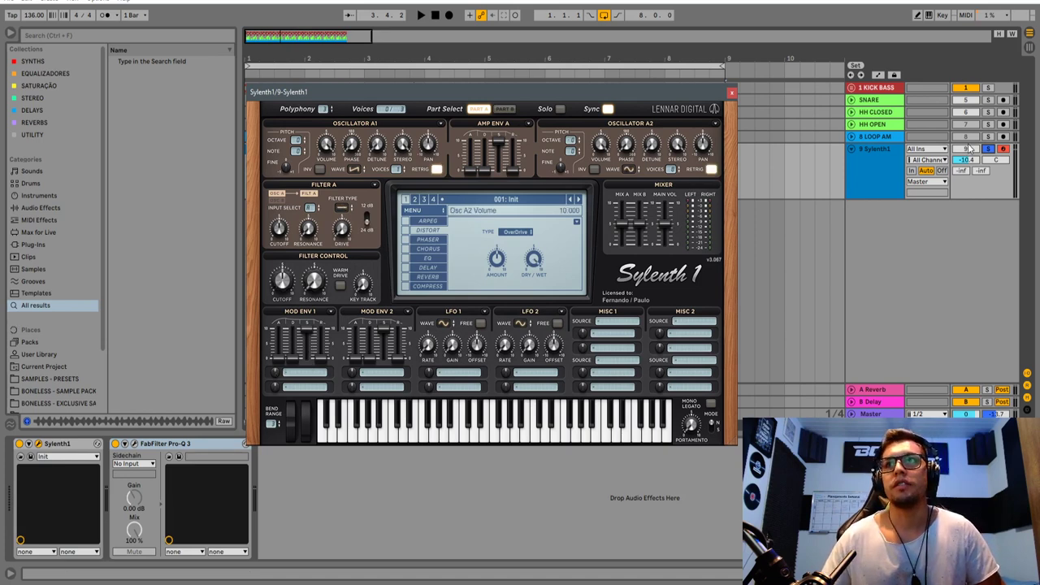
{"action": "left_click", "coordinate": [594, 68]}
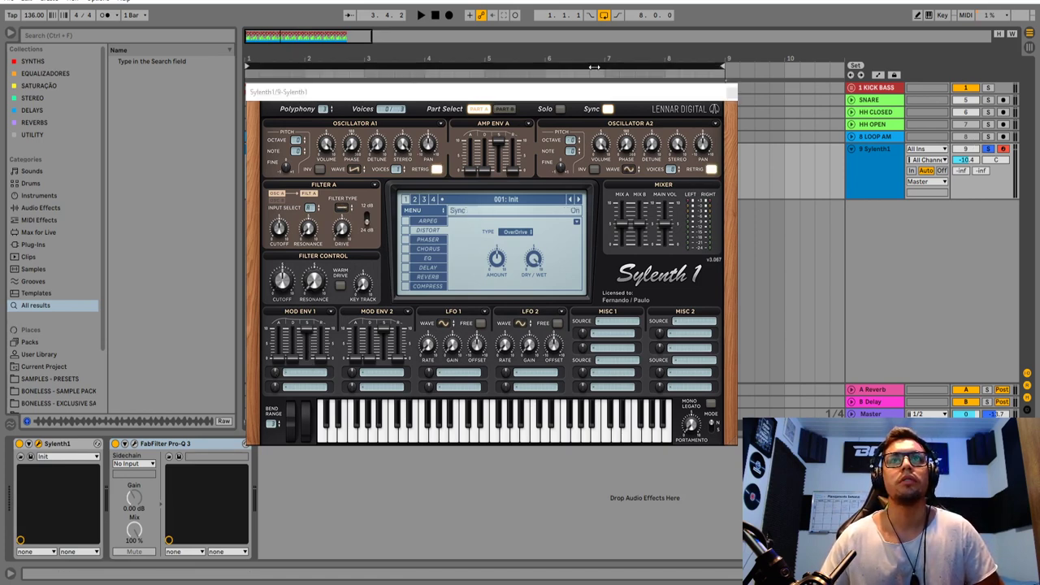
{"action": "key", "text": "space"}
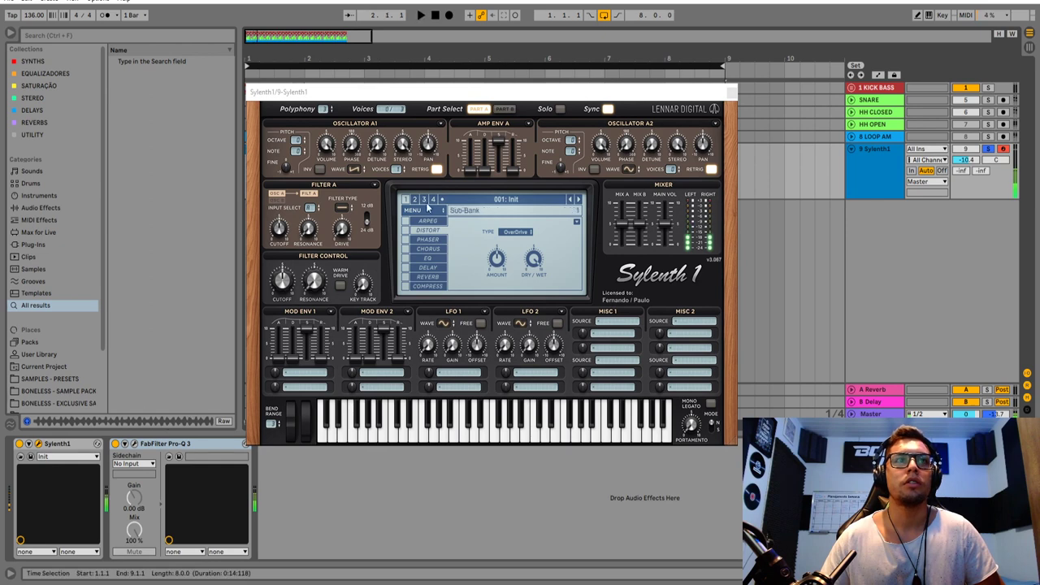
{"action": "left_click", "coordinate": [436, 169]}
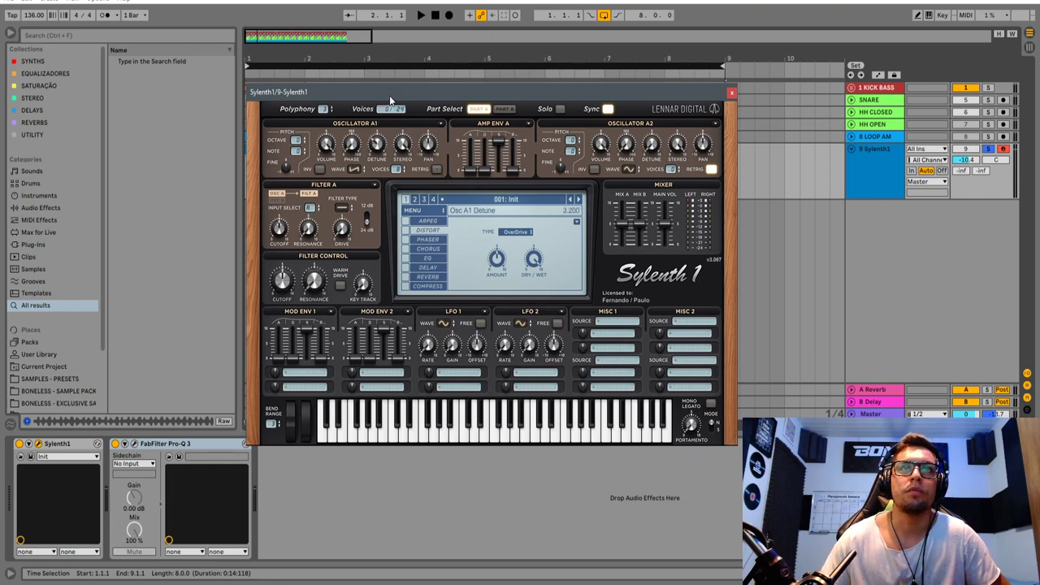
Examine the A0 notes of the Sylenth1 clip in the note editor, and return to the track's devices and synth window.
{"action": "left_click_drag", "start_coordinate": [389, 95], "coordinate": [477, 433]}
{"action": "double_click", "coordinate": [478, 154]}
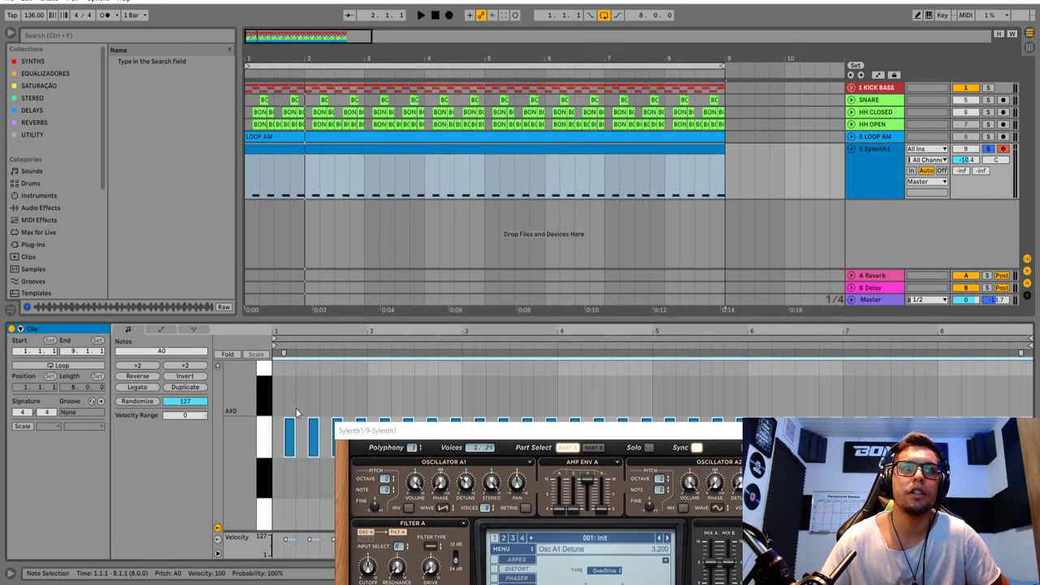
{"action": "left_click_drag", "start_coordinate": [290, 330], "coordinate": [388, 330]}
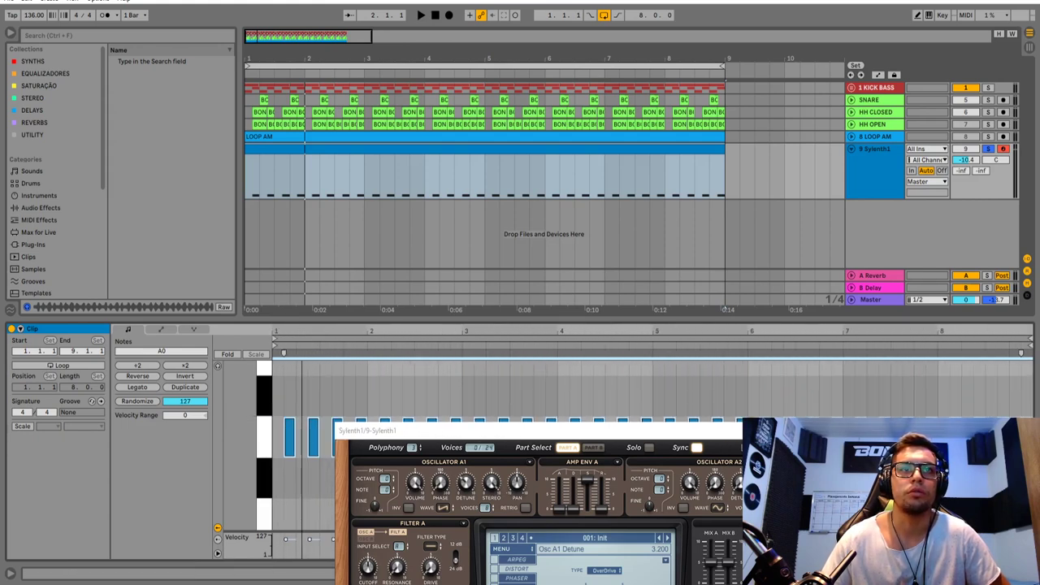
{"action": "double_click", "coordinate": [866, 187]}
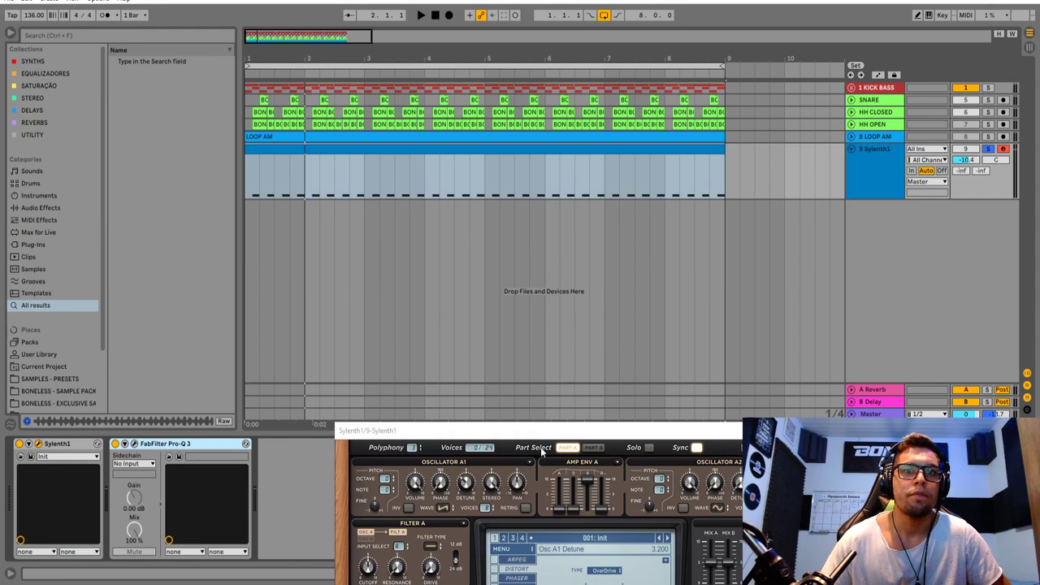
{"action": "left_click_drag", "start_coordinate": [537, 429], "coordinate": [335, 124]}
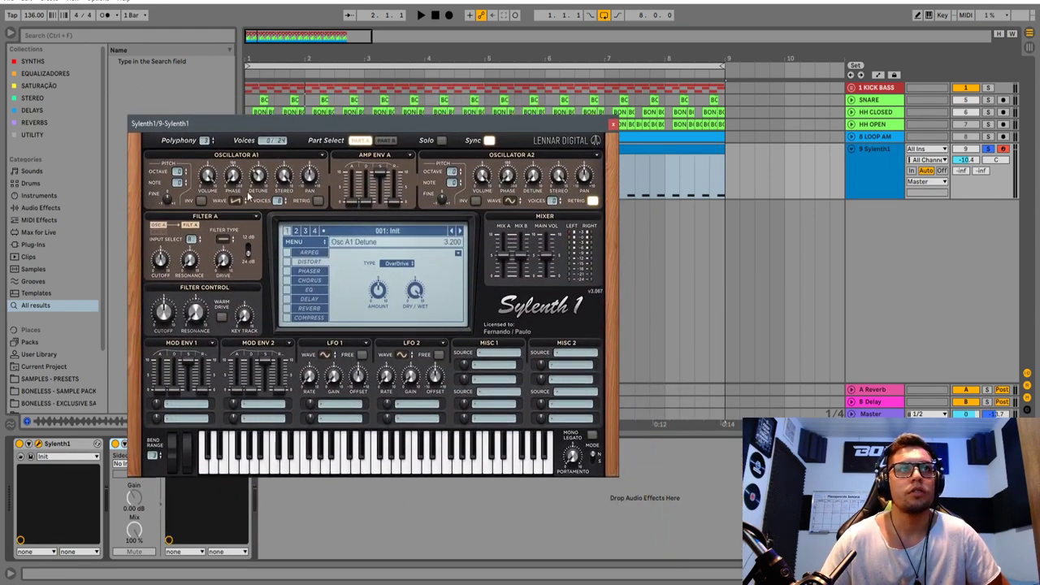
Fine-tune oscillator A1's Detune to about 3.1 while listening to the loop.
{"action": "key", "text": "space"}
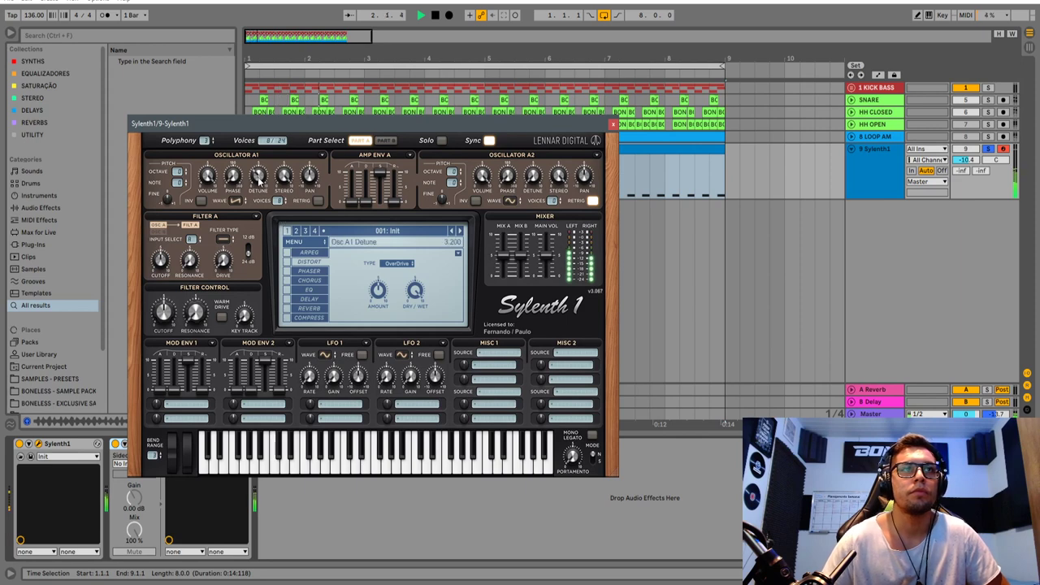
{"action": "left_click_drag", "start_coordinate": [259, 175], "coordinate": [261, 176]}
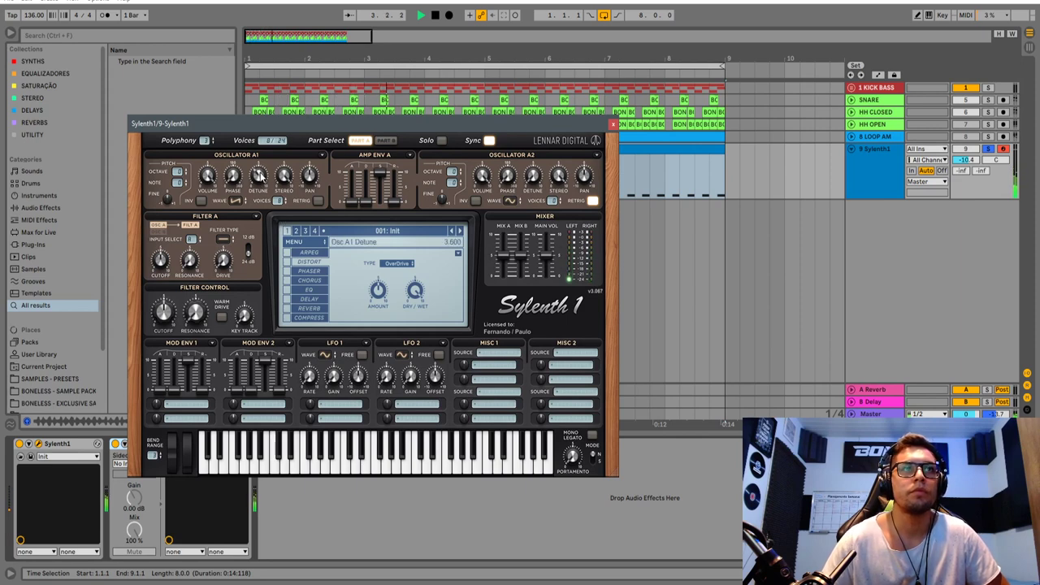
{"action": "key", "text": "space"}
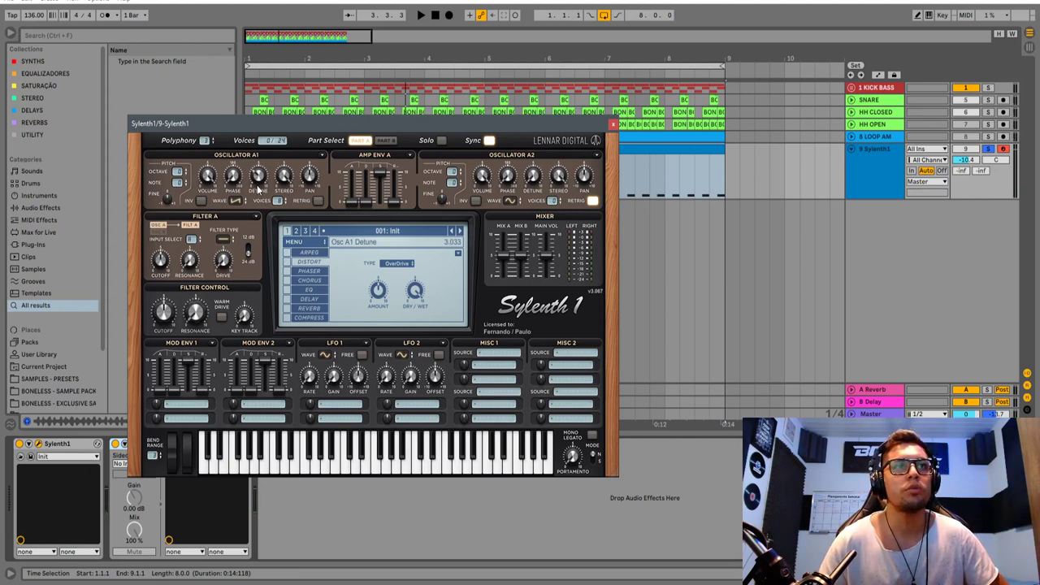
{"action": "key", "text": "space"}
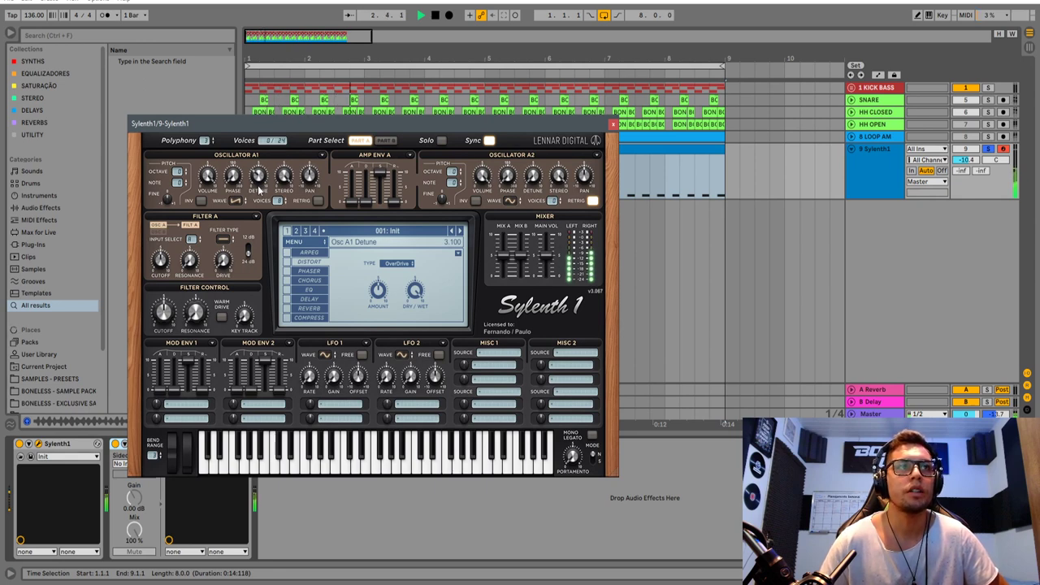
{"action": "key", "text": "space"}
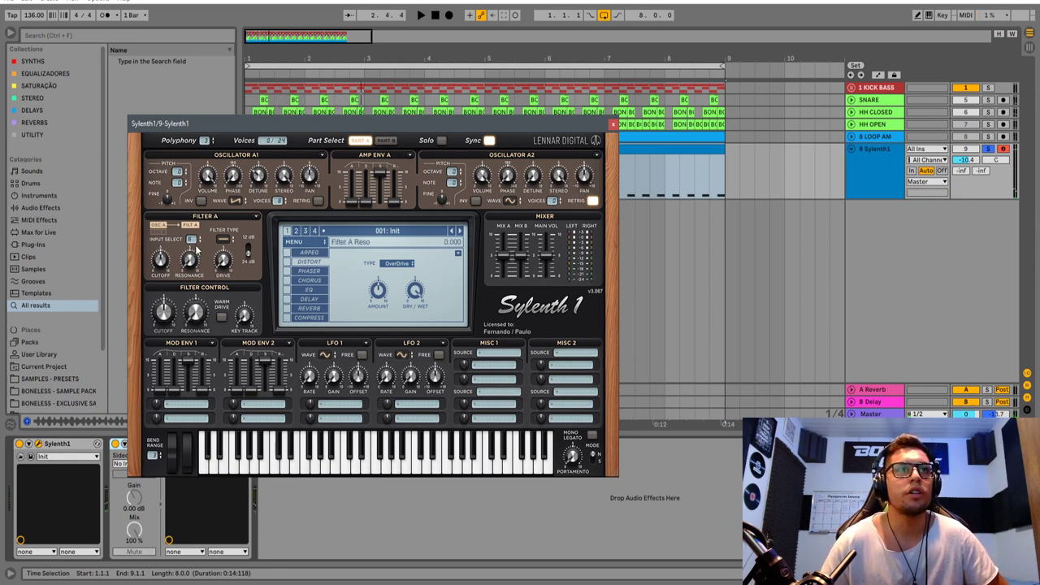
Set Filter A's type to Lowpass and assign Mod Env 1's first destination to Cutoff A and B.
{"action": "left_click", "coordinate": [224, 240]}
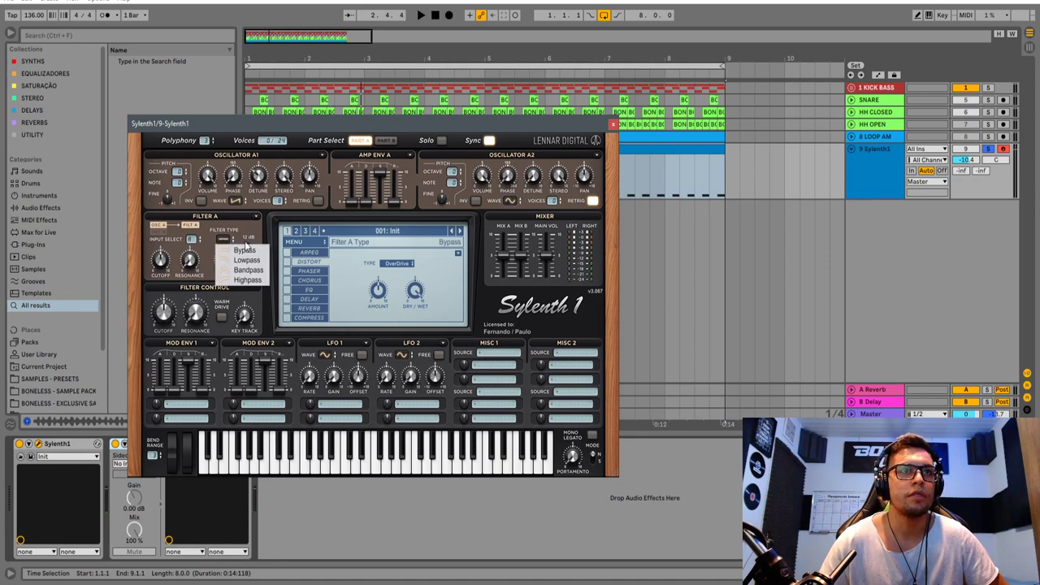
{"action": "left_click", "coordinate": [247, 260]}
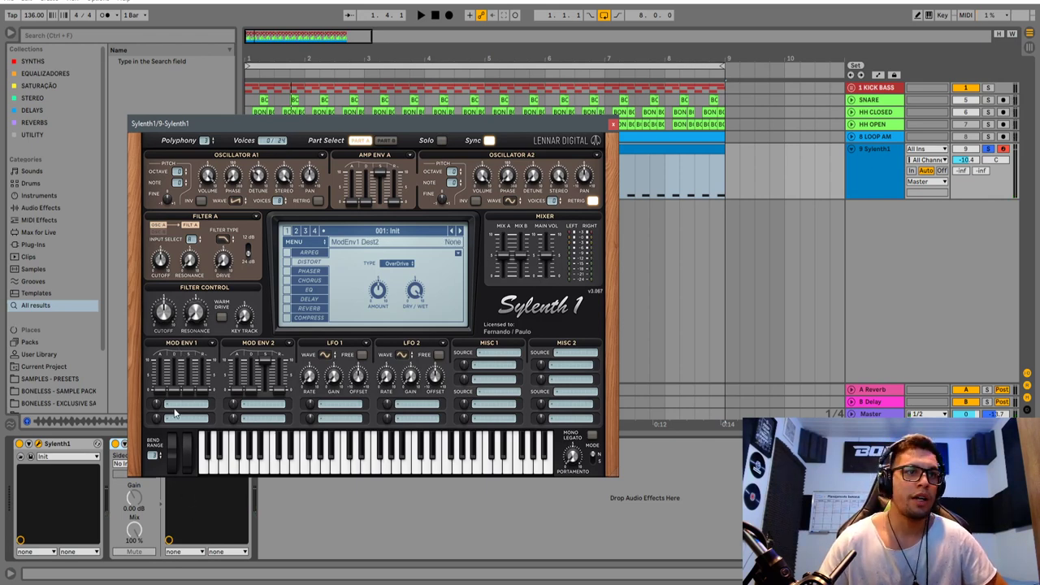
{"action": "left_click", "coordinate": [190, 406]}
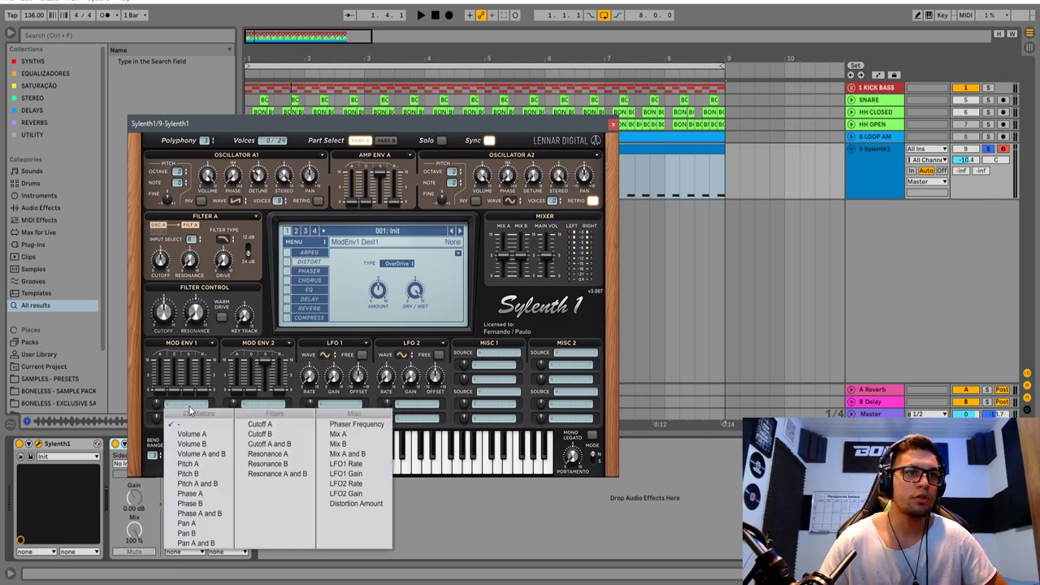
{"action": "left_click", "coordinate": [269, 444]}
Raise Mod Env 1's Decay and keep Cutoff A and B as its destination with an amount of 10.
{"action": "left_click_drag", "start_coordinate": [158, 389], "coordinate": [181, 328]}
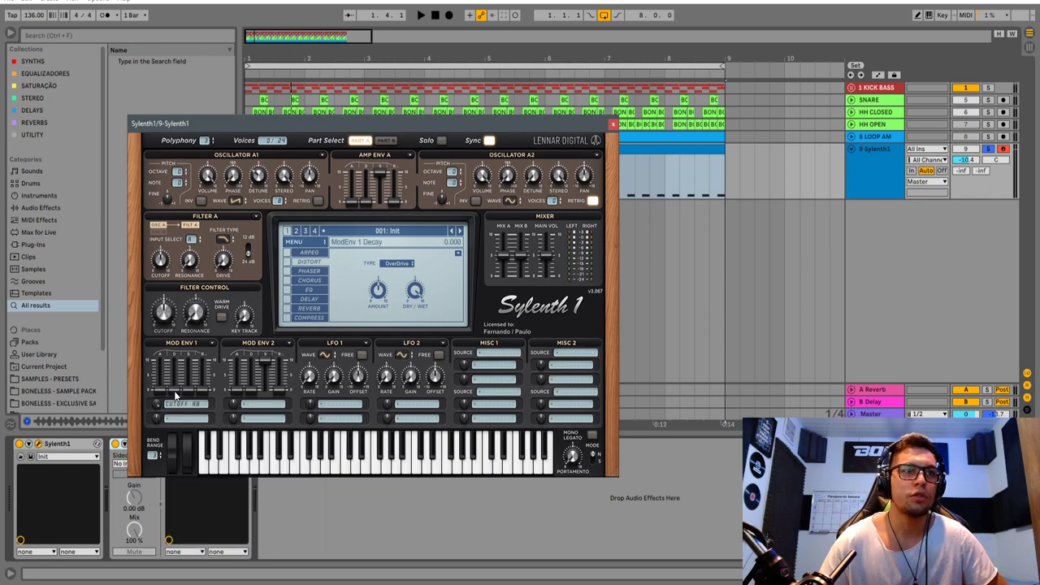
{"action": "left_click", "coordinate": [180, 406]}
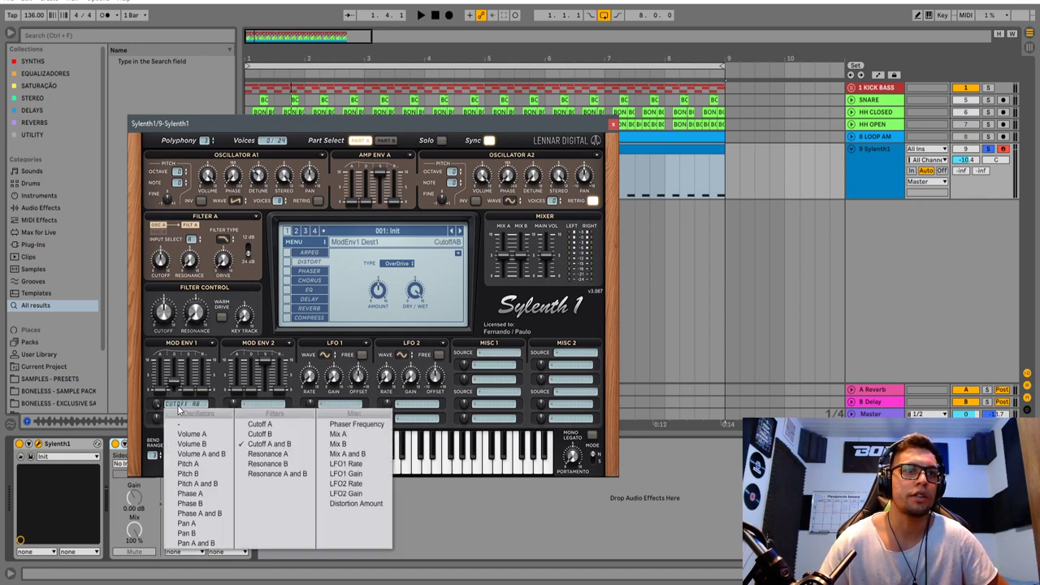
{"action": "left_click", "coordinate": [242, 443]}
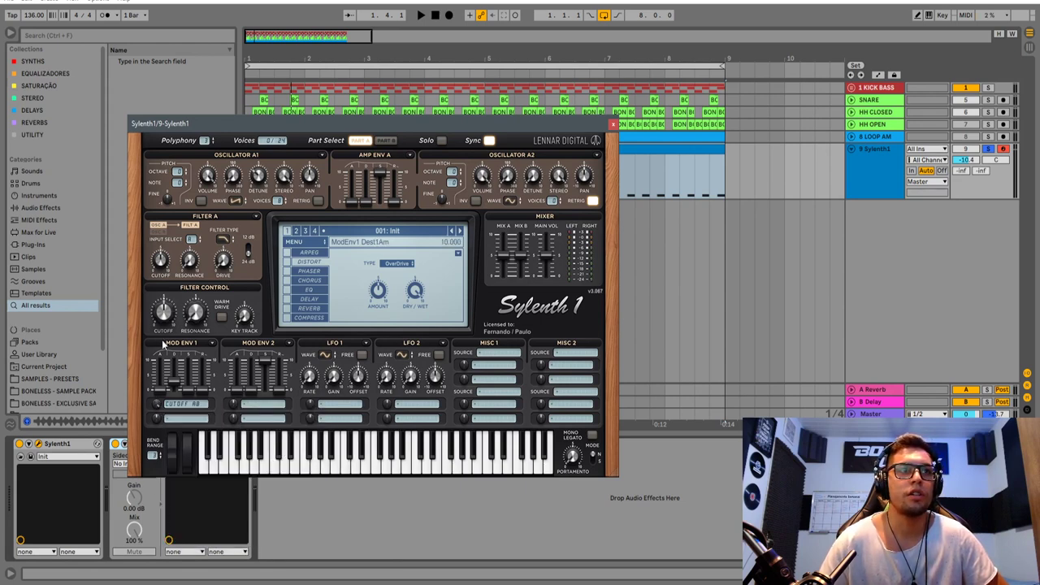
Set Mod Env 1's Sustain to about 3.9 and readjust its Decay while auditioning the bass.
{"action": "left_click_drag", "start_coordinate": [189, 393], "coordinate": [201, 325]}
{"action": "left_click_drag", "start_coordinate": [173, 384], "coordinate": [173, 398]}
{"action": "key", "text": "space"}
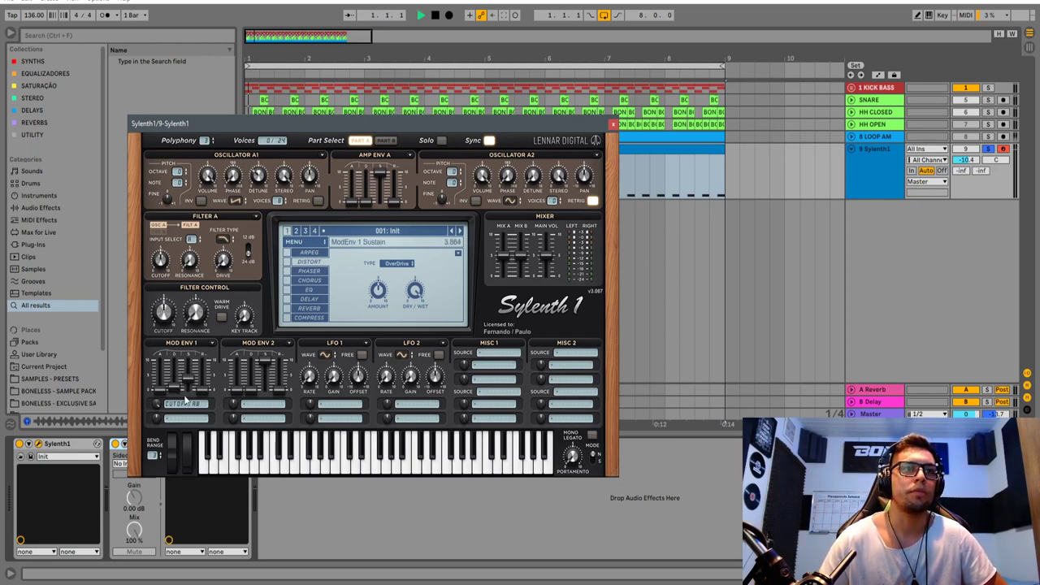
{"action": "key", "text": "space"}
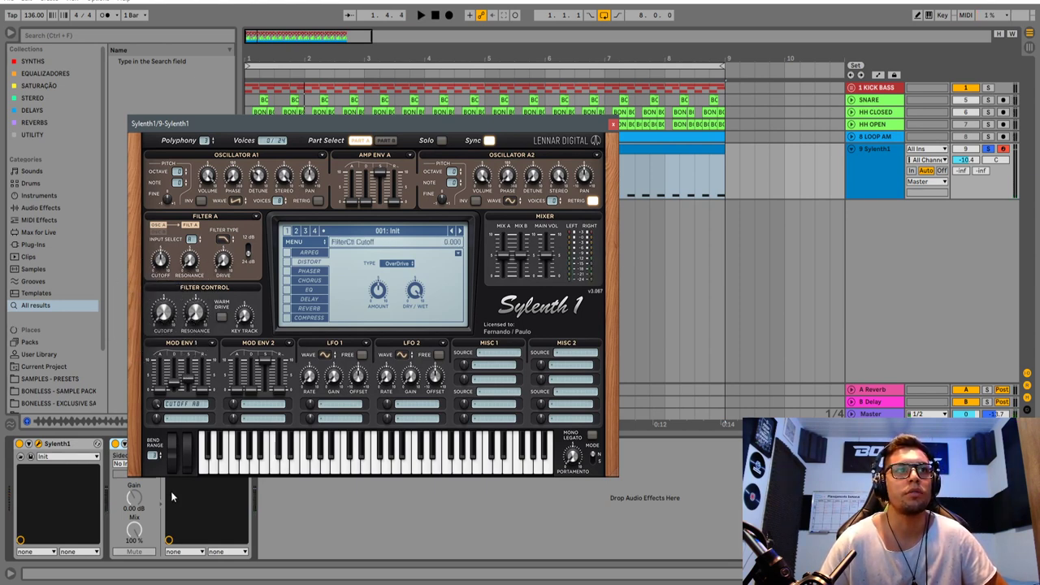
{"action": "key", "text": "space"}
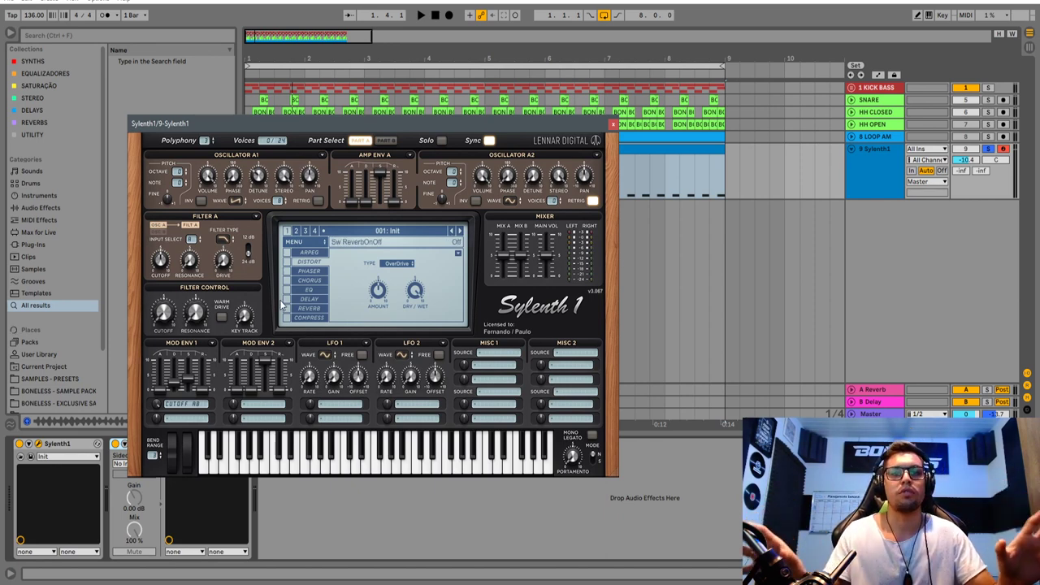
Raise Mod Env 1's Sustain slightly and fine-tune its Decay to about 3.2 during playback.
{"action": "key", "text": "space"}
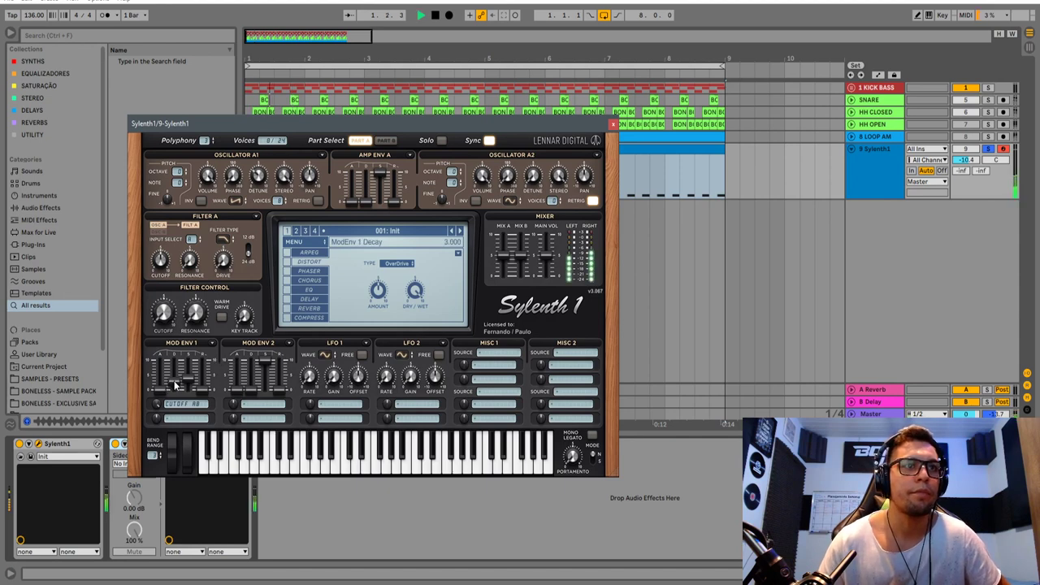
{"action": "left_click_drag", "start_coordinate": [189, 376], "coordinate": [195, 372]}
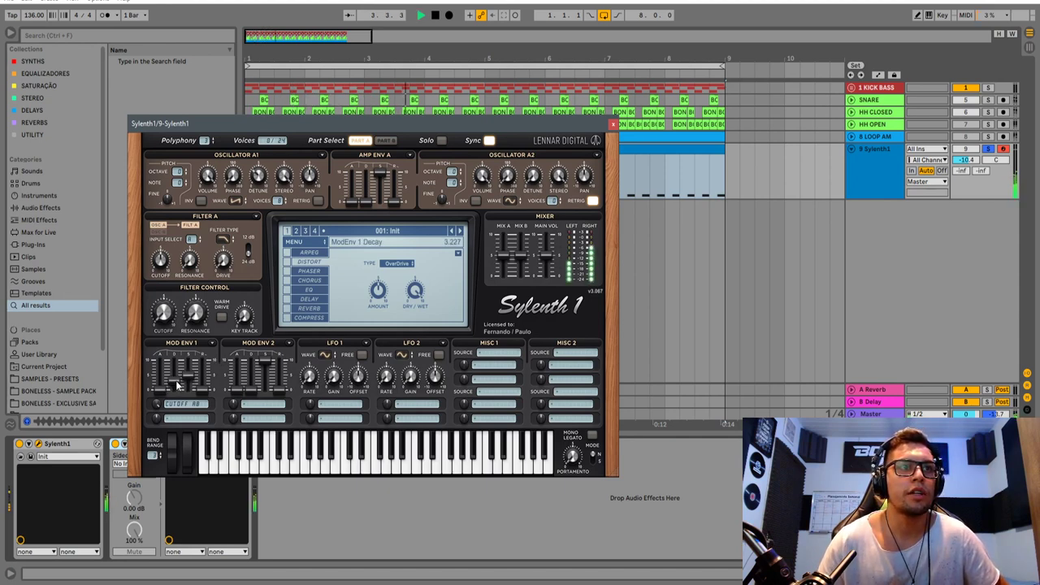
{"action": "left_click_drag", "start_coordinate": [177, 381], "coordinate": [177, 385]}
{"action": "key", "text": "space"}
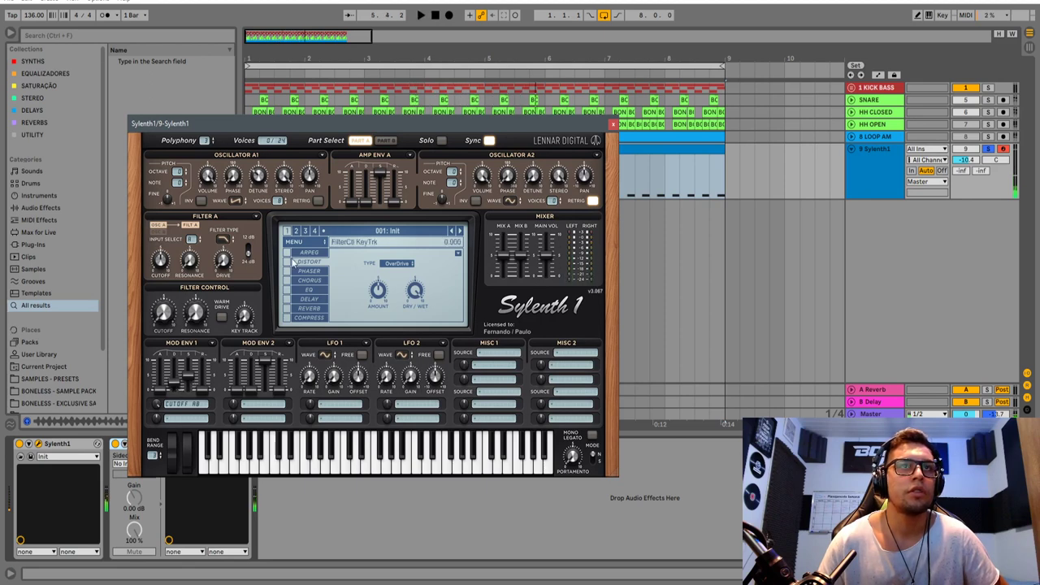
Raise Amp Env A's Release slightly and audition the bass.
{"action": "left_click_drag", "start_coordinate": [392, 203], "coordinate": [400, 187]}
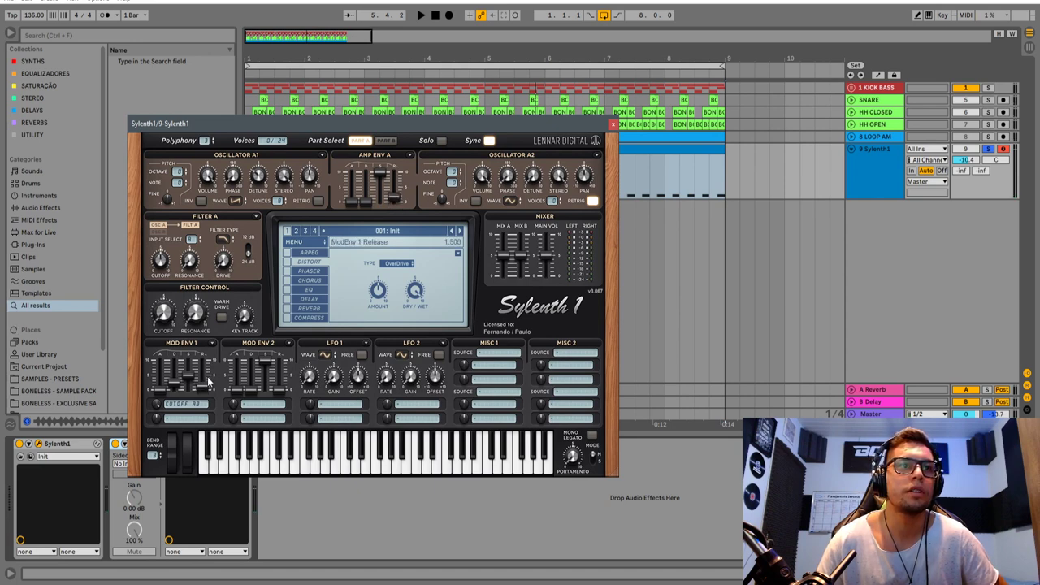
{"action": "key", "text": "space"}
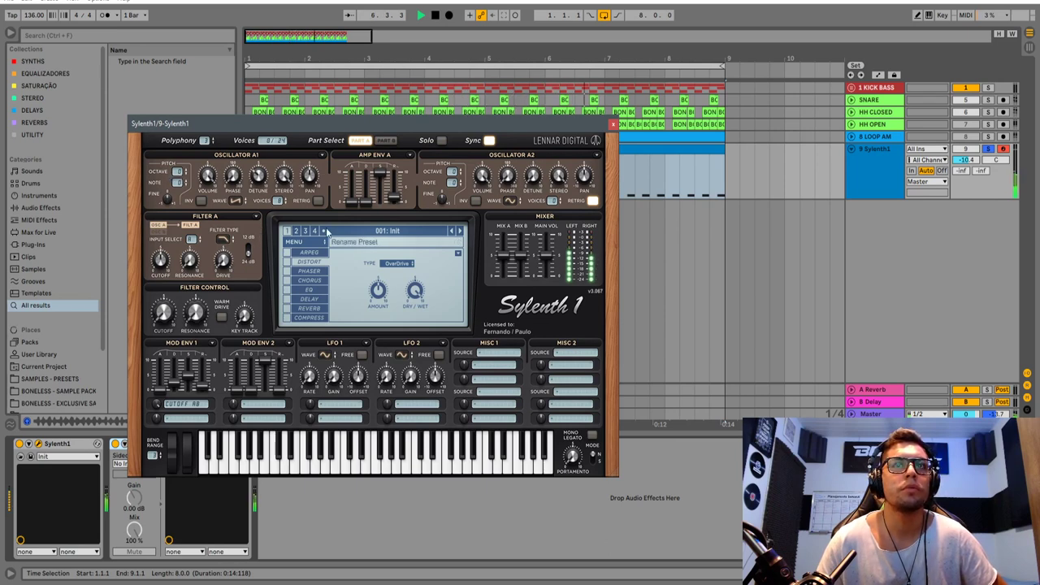
{"action": "key", "text": "space"}
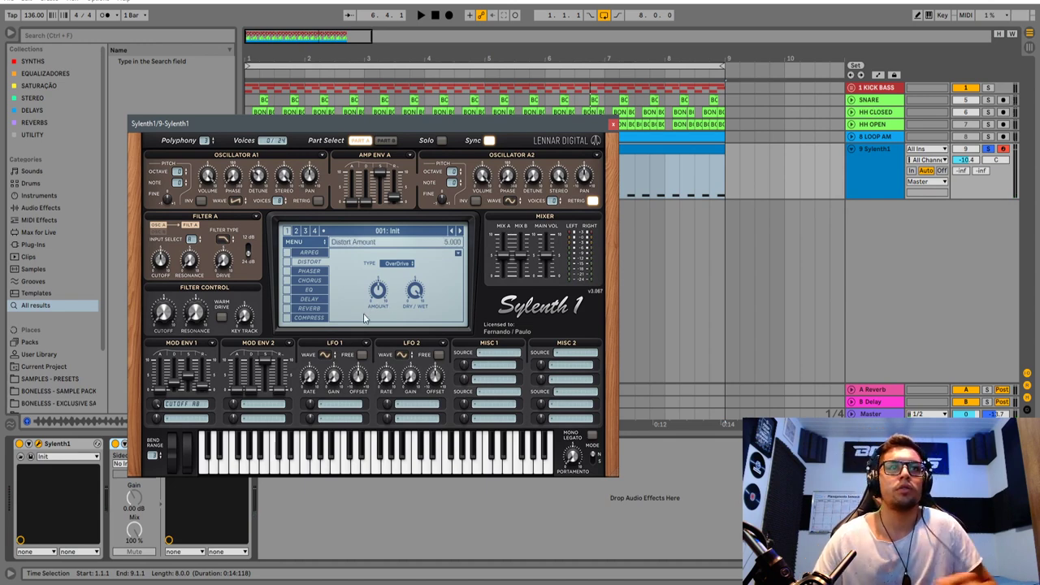
Compare Filter A's 24 dB and 12 dB slopes, set it to 12 dB, and audition the bass.
{"action": "left_click", "coordinate": [248, 256]}
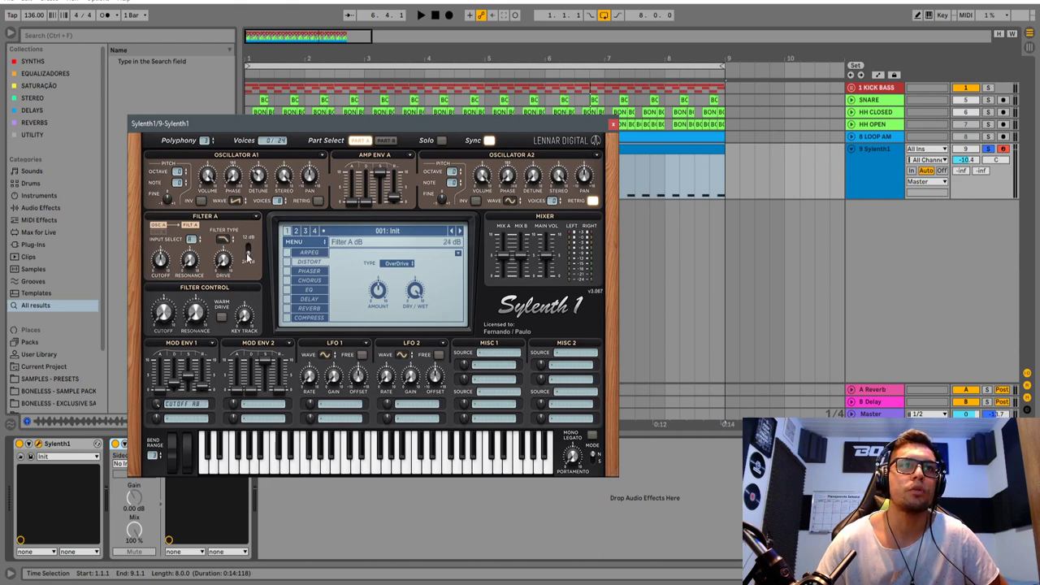
{"action": "left_click", "coordinate": [249, 251]}
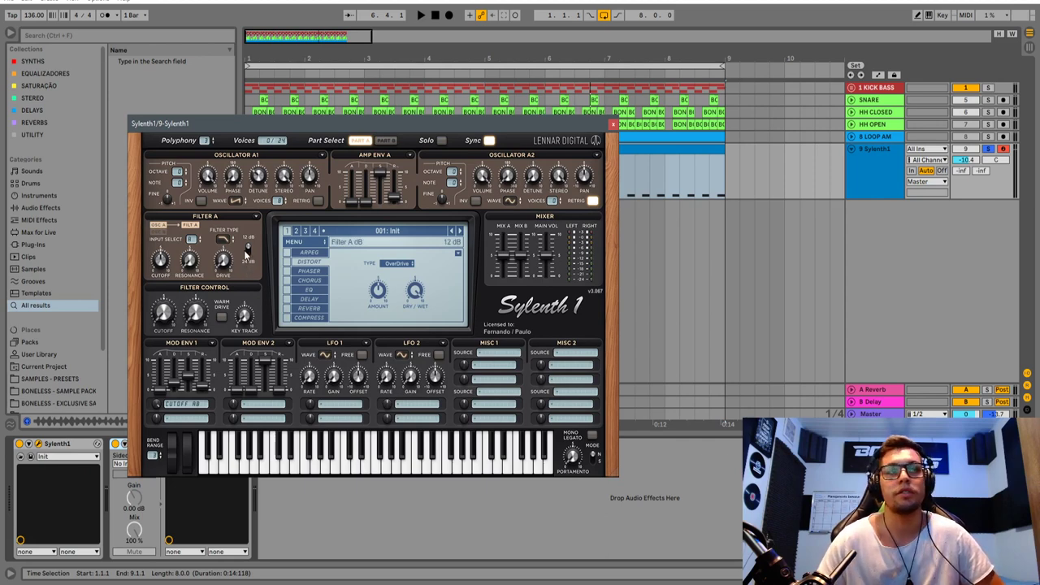
{"action": "key", "text": "space"}
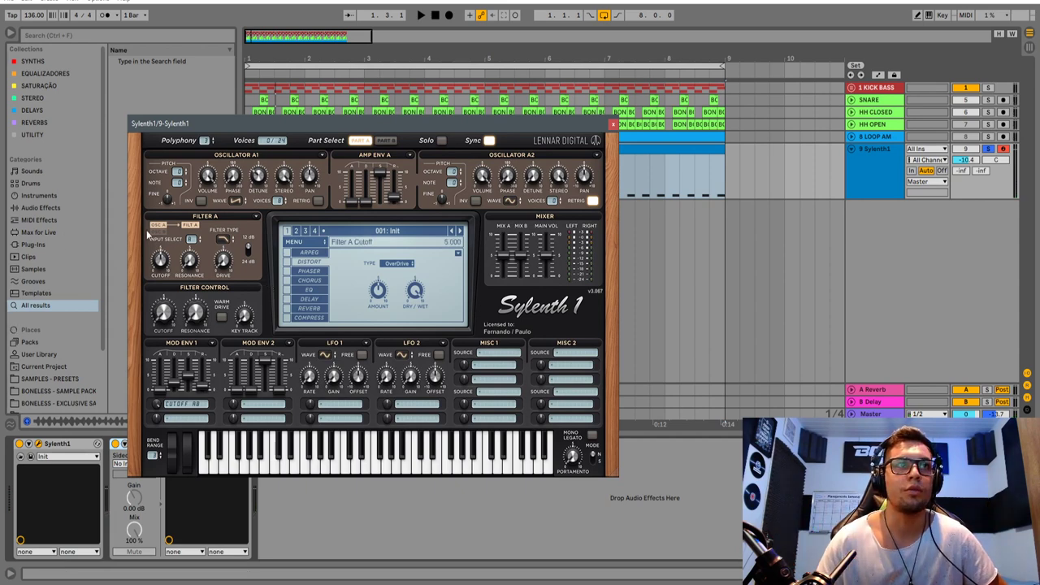
{"action": "left_click", "coordinate": [249, 249]}
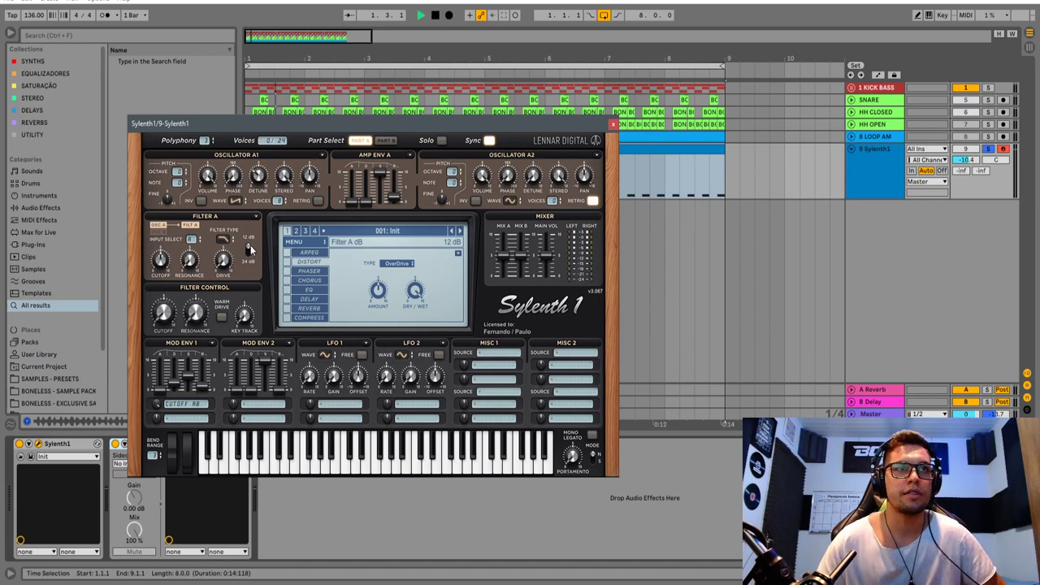
{"action": "key", "text": "space"}
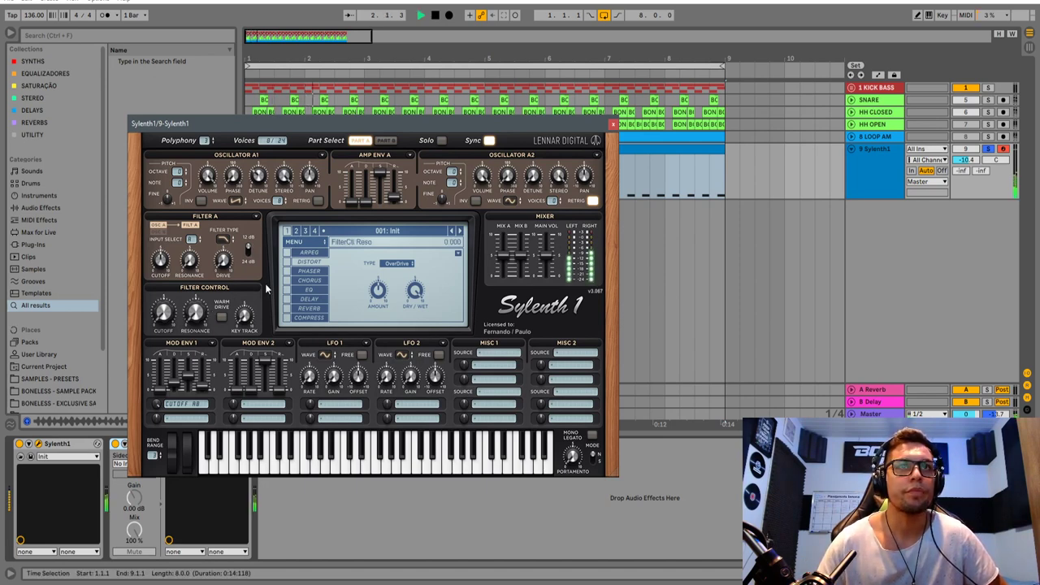
{"action": "key", "text": "space"}
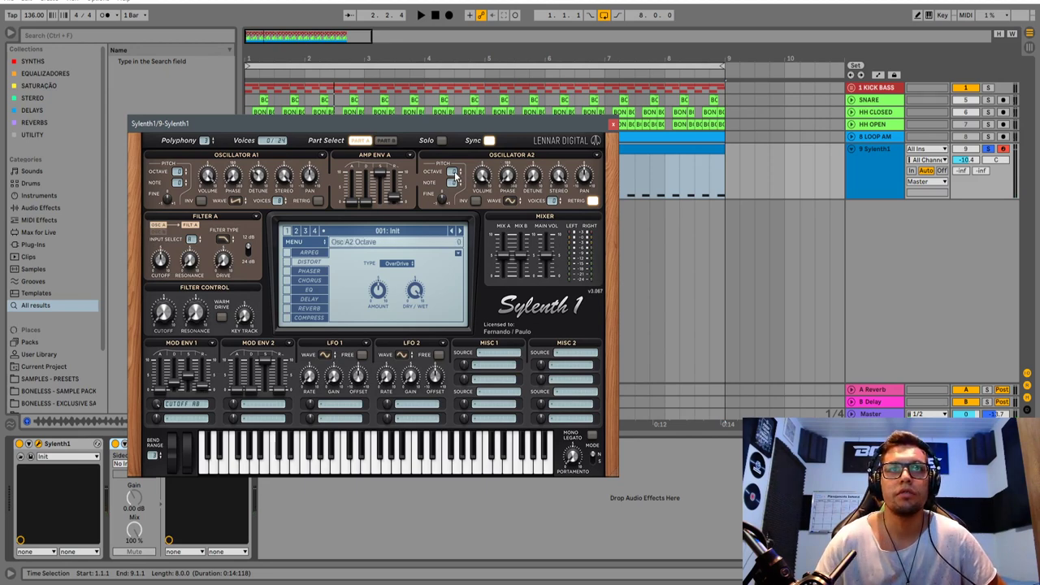
Set Oscillator A2's waveform to Saw and raise its voices to 4 during playback.
{"action": "left_click", "coordinate": [510, 199]}
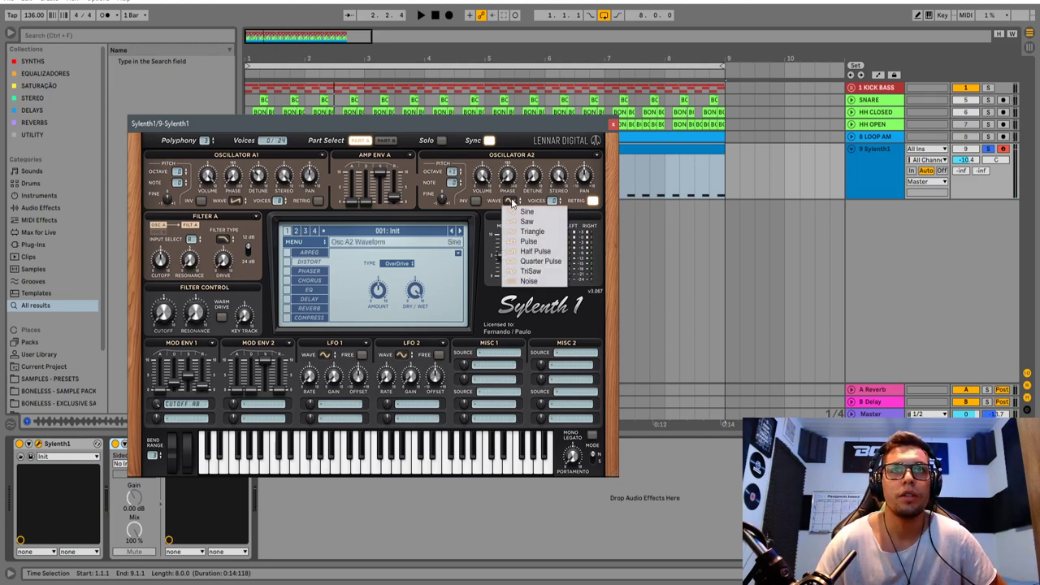
{"action": "left_click", "coordinate": [523, 219]}
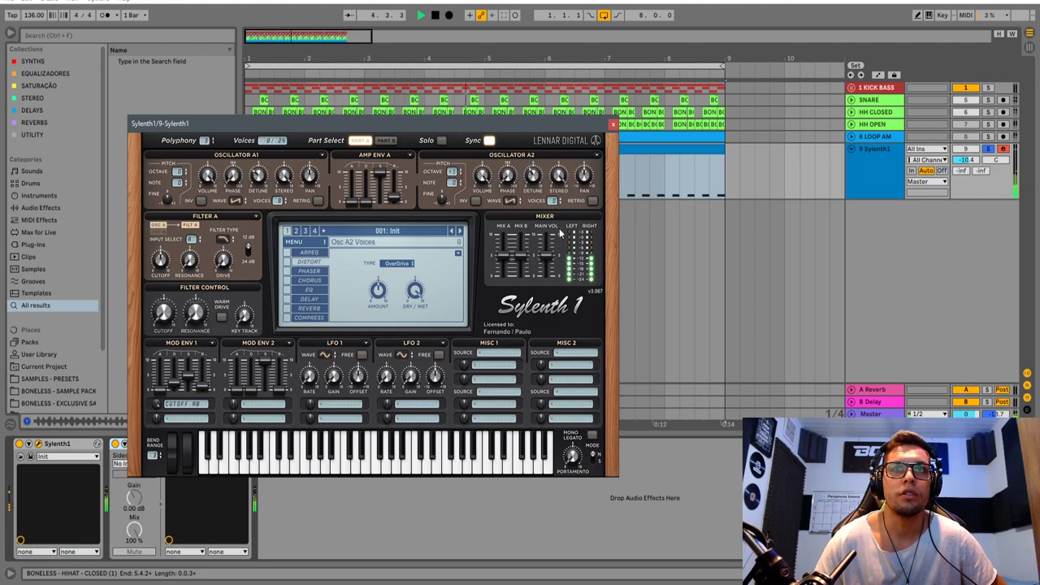
{"action": "left_click_drag", "start_coordinate": [553, 205], "coordinate": [559, 167]}
{"action": "key", "text": "space"}
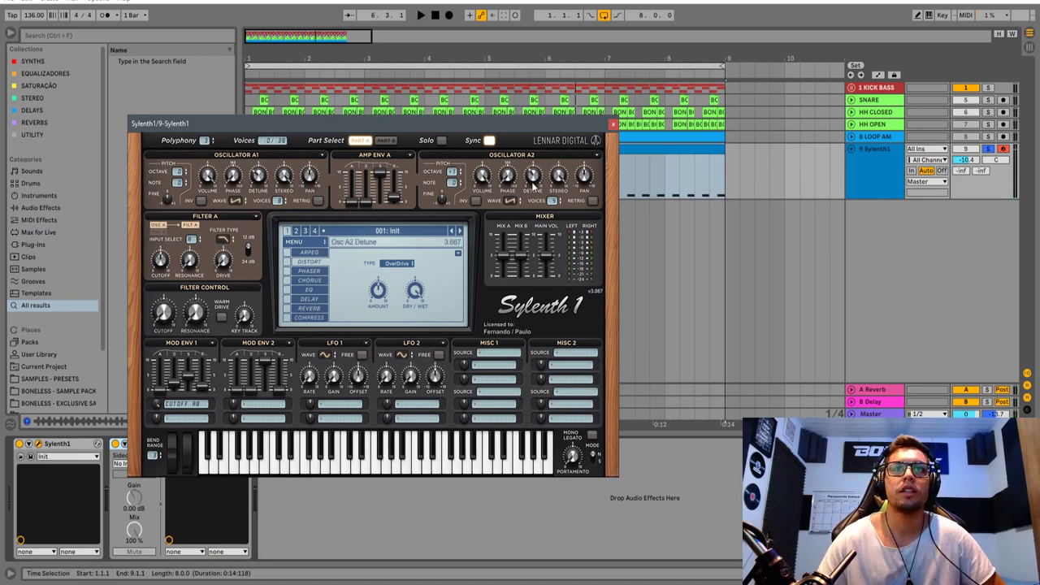
Audition the bass with Oscillator A2 silenced and then raised, setting its volume to about 8.8.
{"action": "key", "text": "space"}
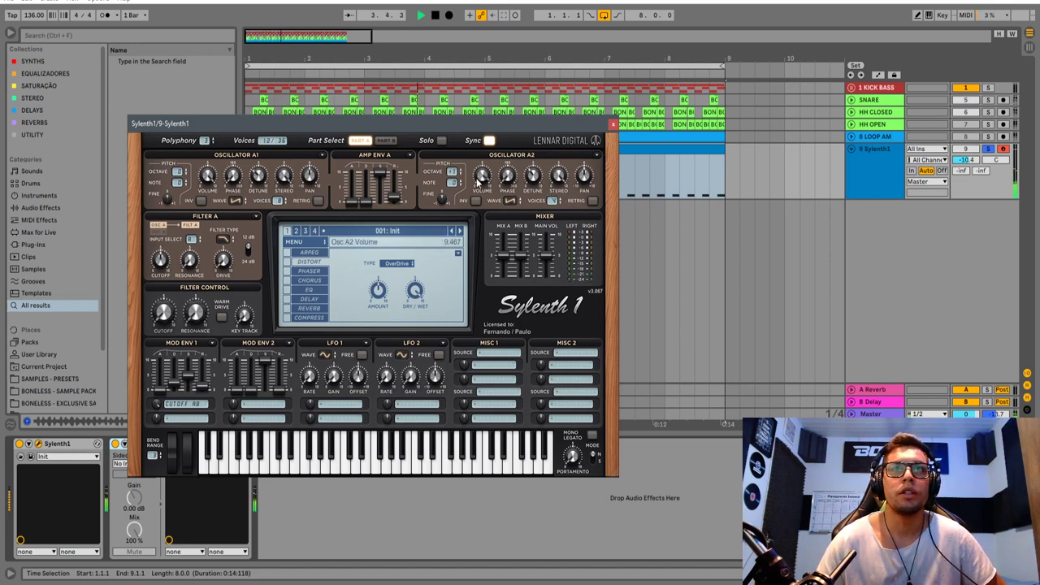
{"action": "key", "text": "space"}
{"action": "left_click_drag", "start_coordinate": [478, 187], "coordinate": [494, 193]}
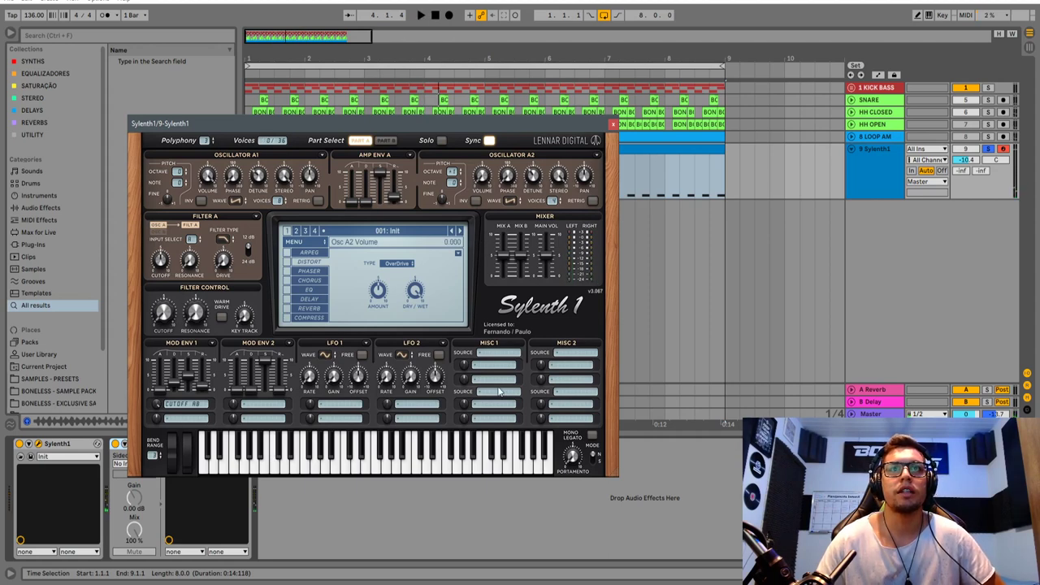
{"action": "left_click_drag", "start_coordinate": [488, 143], "coordinate": [518, 392]}
{"action": "key", "text": "space"}
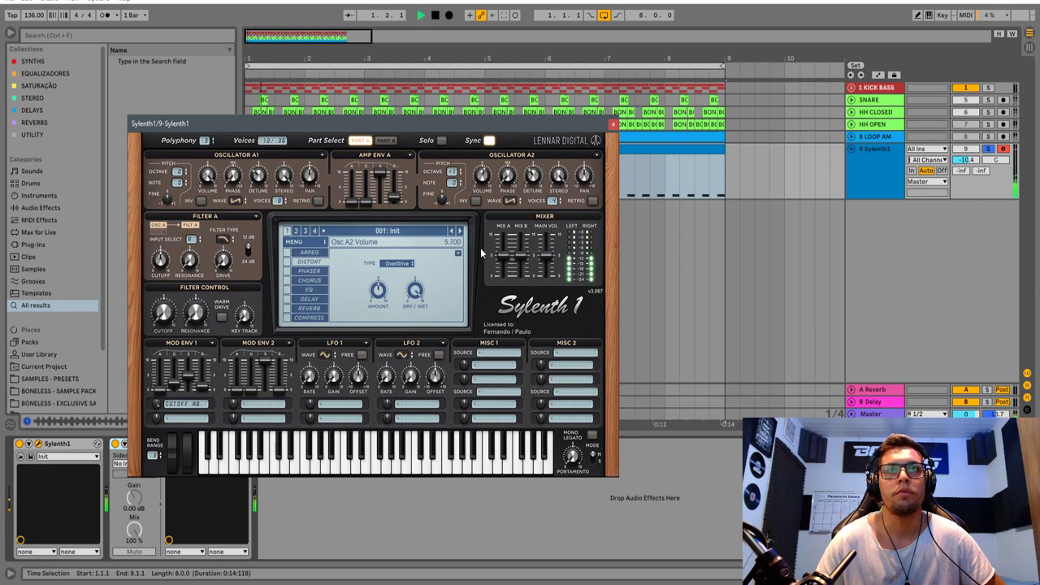
{"action": "left_click_drag", "start_coordinate": [486, 221], "coordinate": [490, 204]}
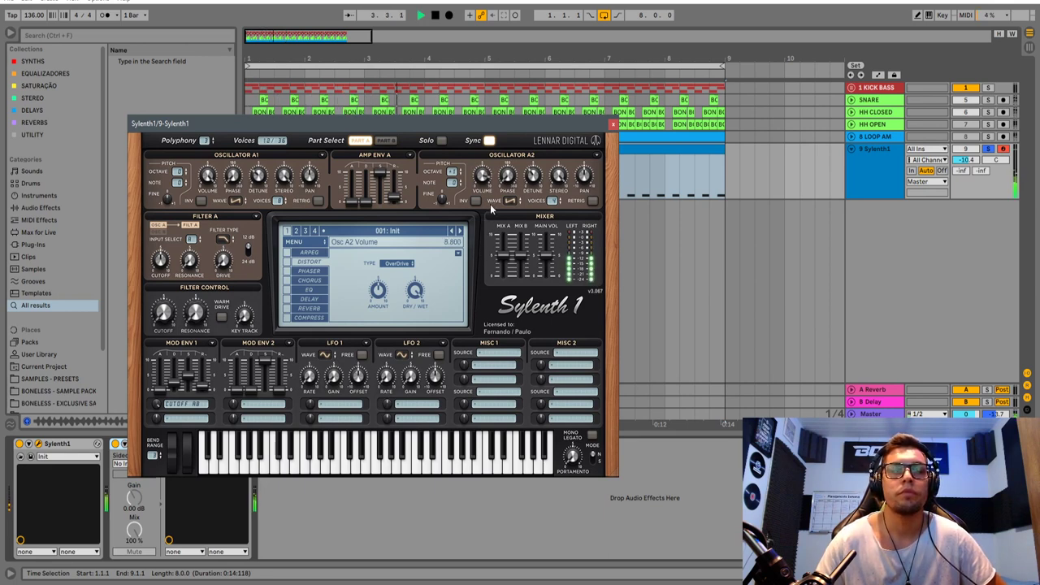
{"action": "key", "text": "space"}
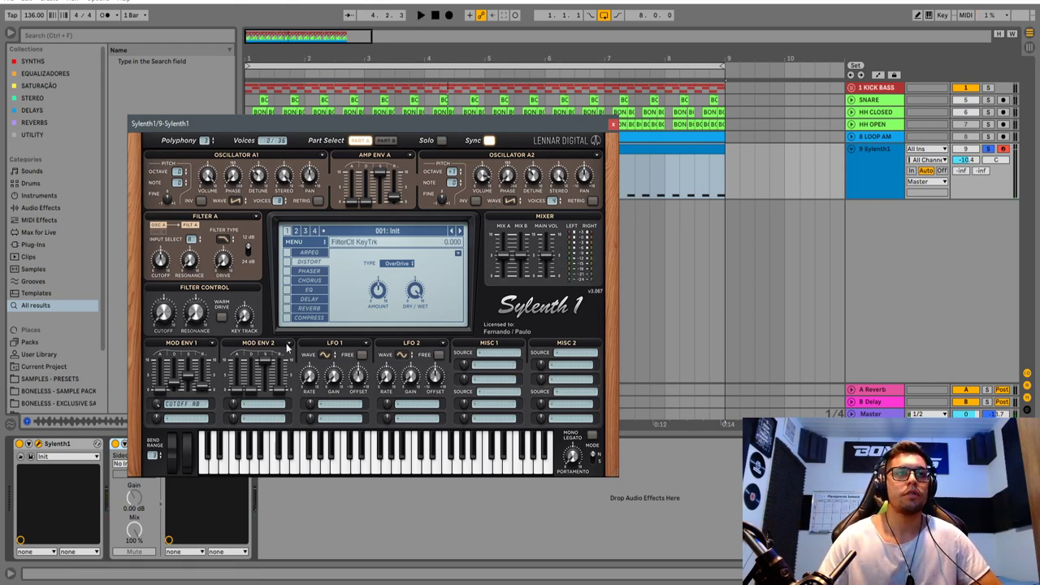
Open the Sylenth1 track's MIDI clip in the note editor and close the synth window.
{"action": "left_click_drag", "start_coordinate": [427, 63], "coordinate": [460, 60]}
{"action": "left_click_drag", "start_coordinate": [527, 122], "coordinate": [611, 394]}
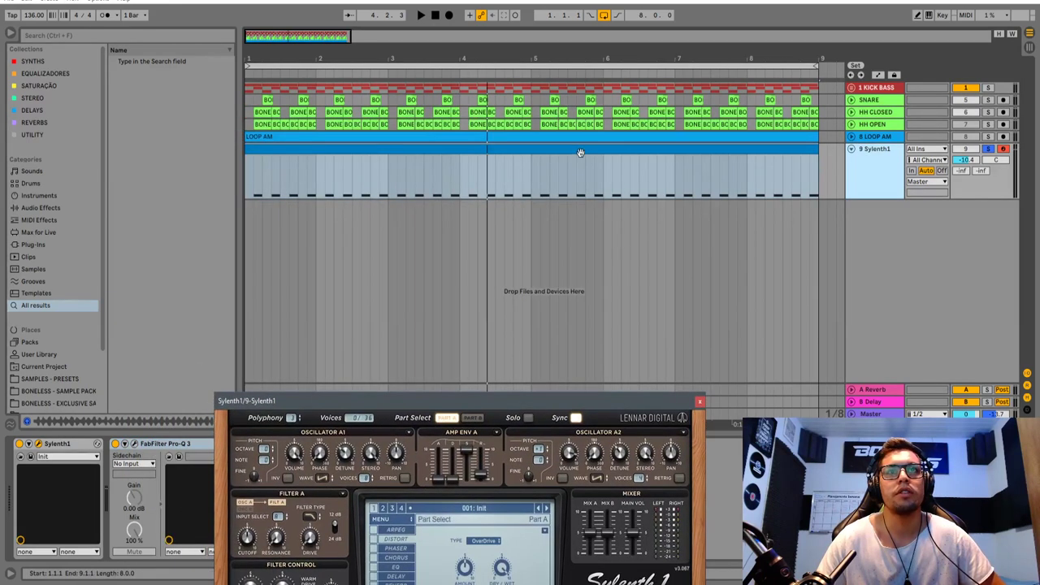
{"action": "double_click", "coordinate": [578, 153]}
{"action": "left_click", "coordinate": [701, 403]}
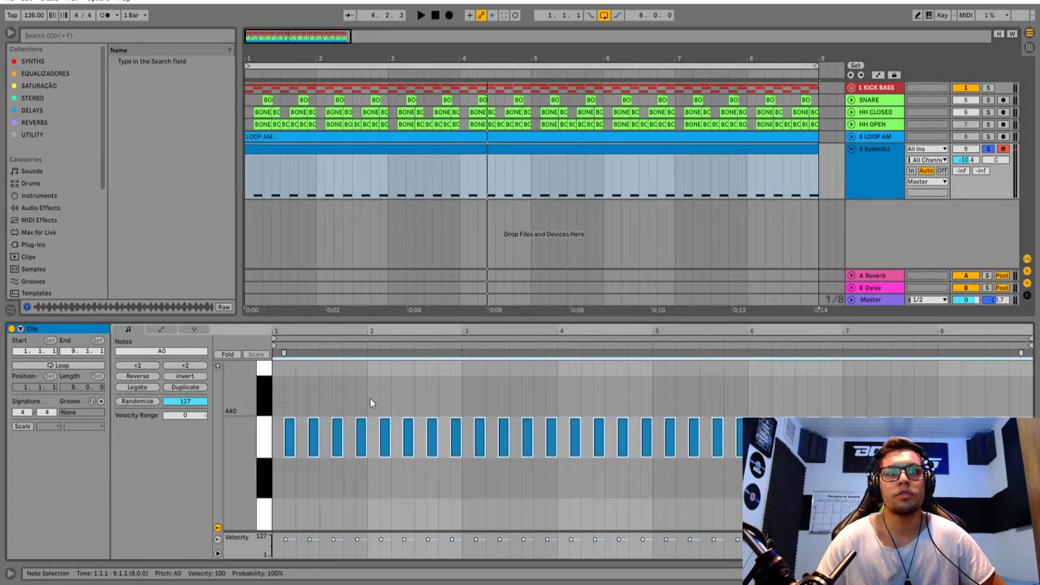
Insert an A#0 note at 1.4.1, keep the following note at 1.4.3 on A0, and audition the pattern.
{"action": "key", "text": "space"}
{"action": "left_click", "coordinate": [357, 433]}
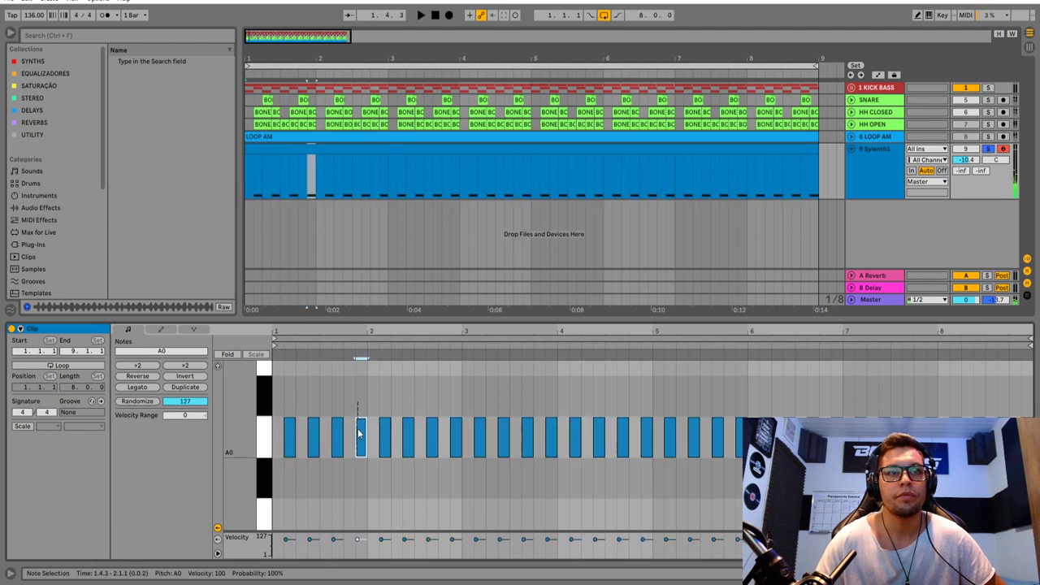
{"action": "key", "text": "Up"}
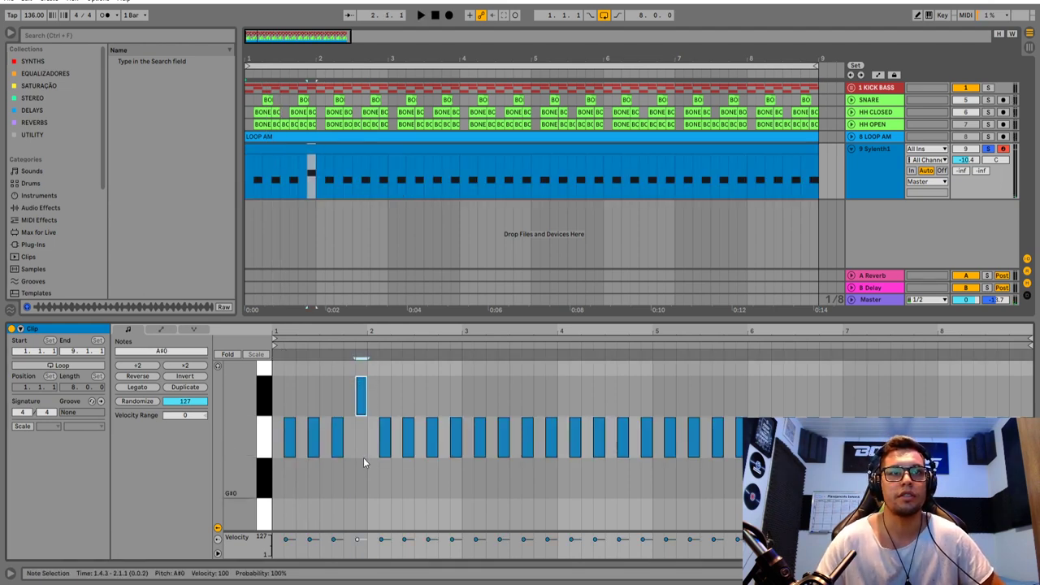
{"action": "double_click", "coordinate": [350, 398]}
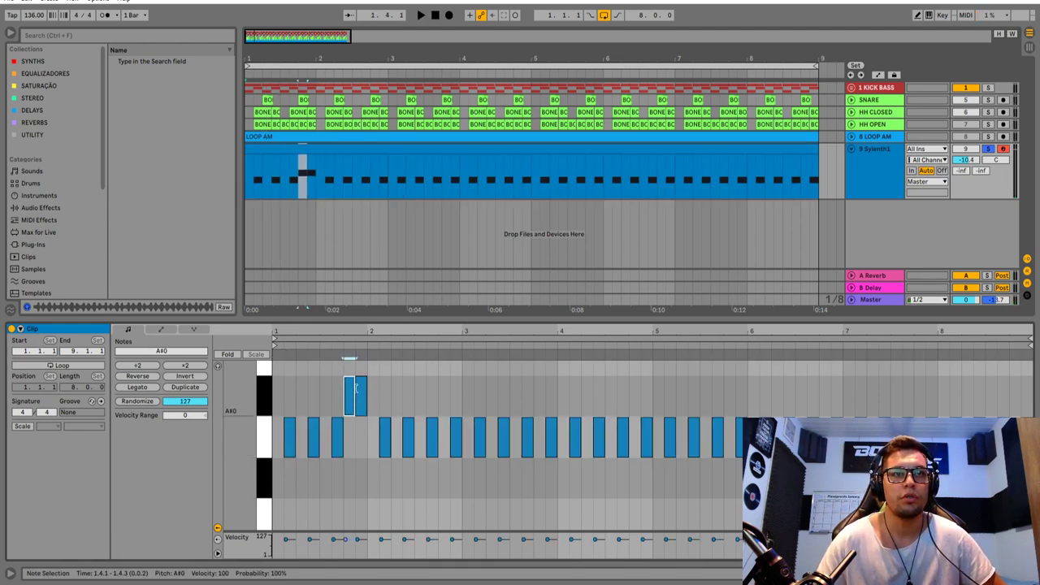
{"action": "left_click", "coordinate": [363, 397]}
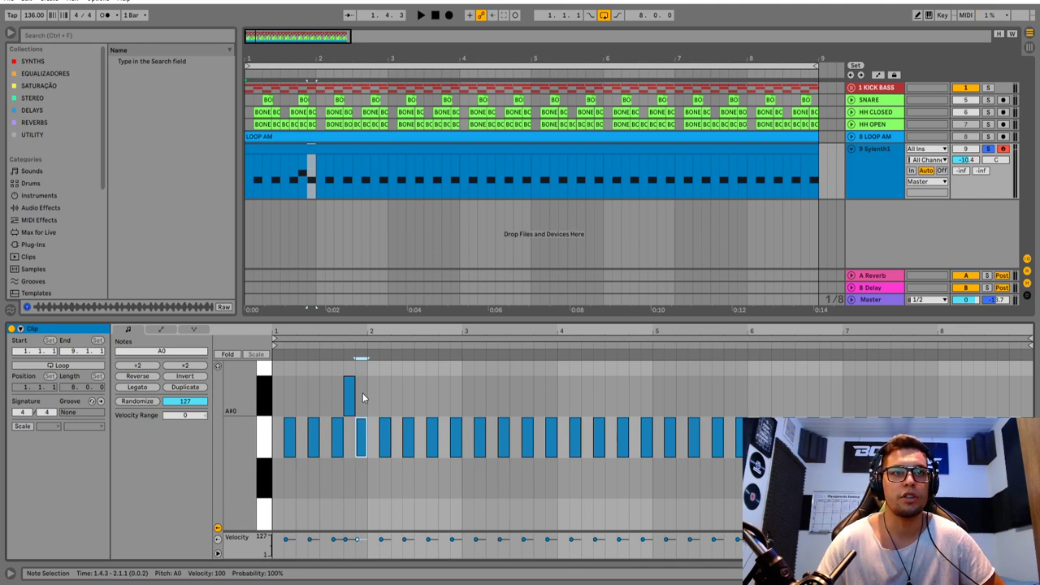
{"action": "left_click_drag", "start_coordinate": [362, 394], "coordinate": [355, 439]}
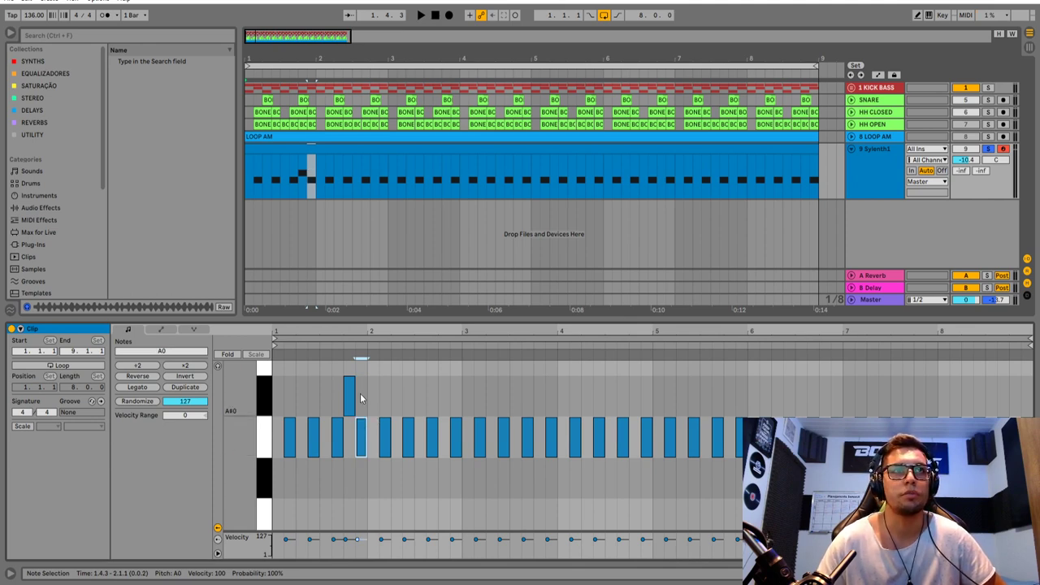
{"action": "key", "text": "space"}
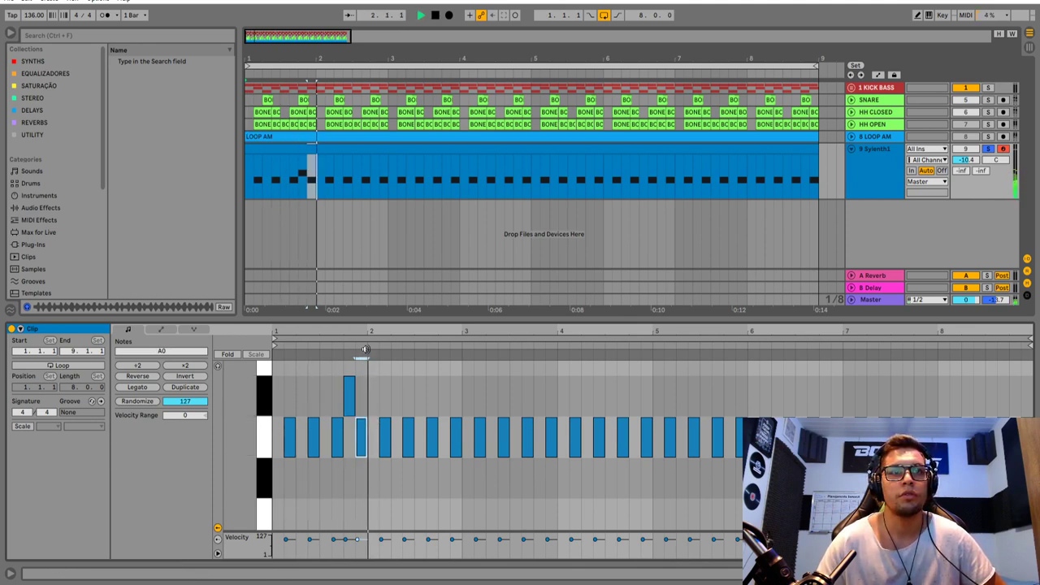
{"action": "key", "text": "space"}
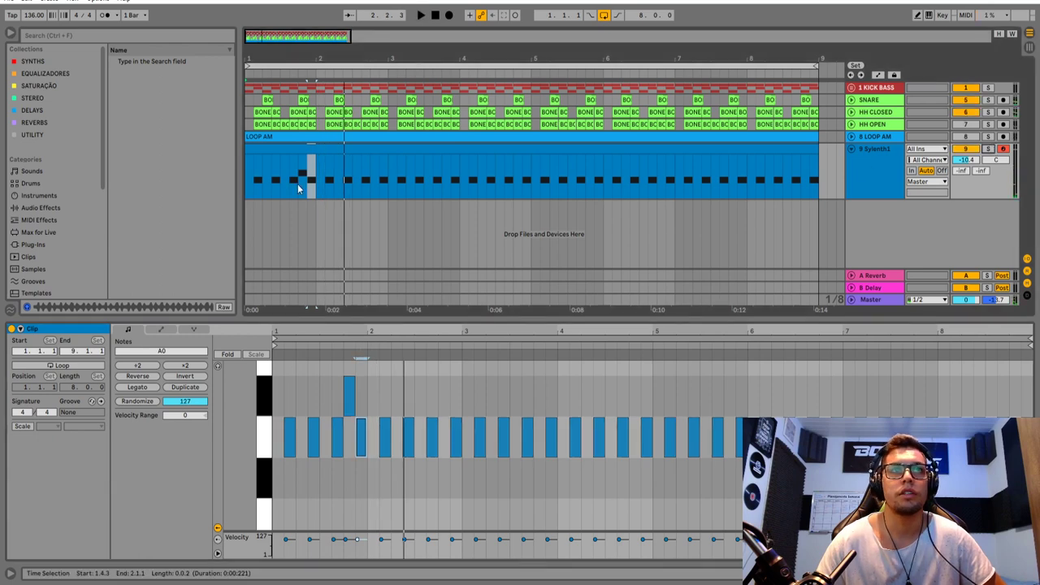
Loop the first bar of the arrangement, from 1.1.1 to 2.1.1, and play it.
{"action": "left_click_drag", "start_coordinate": [317, 179], "coordinate": [73, 184]}
{"action": "key", "text": "ctrl+l"}
{"action": "key", "text": "space"}
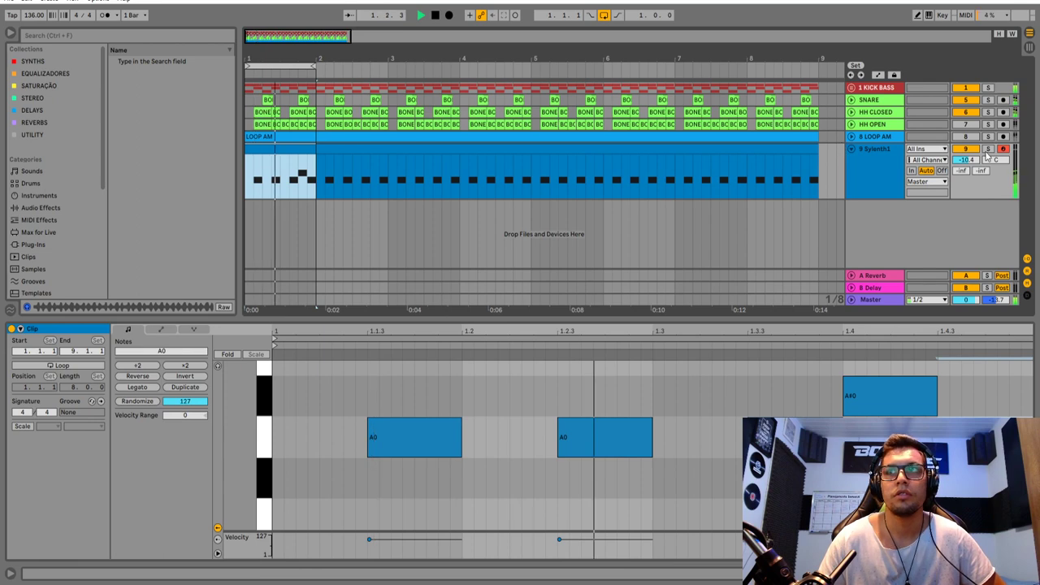
Move the Sylenth1 track's FabFilter Pro-Q 3 low cut to about 172 Hz with Q about 1.01, audition it, and close the equalizer.
{"action": "left_click", "coordinate": [872, 161]}
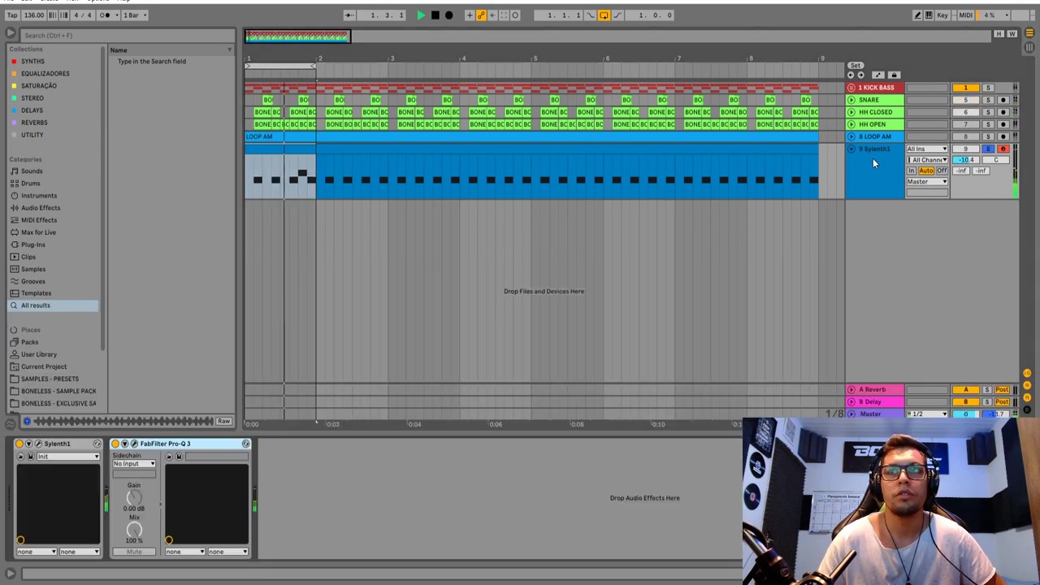
{"action": "key", "text": "space"}
{"action": "left_click", "coordinate": [134, 444]}
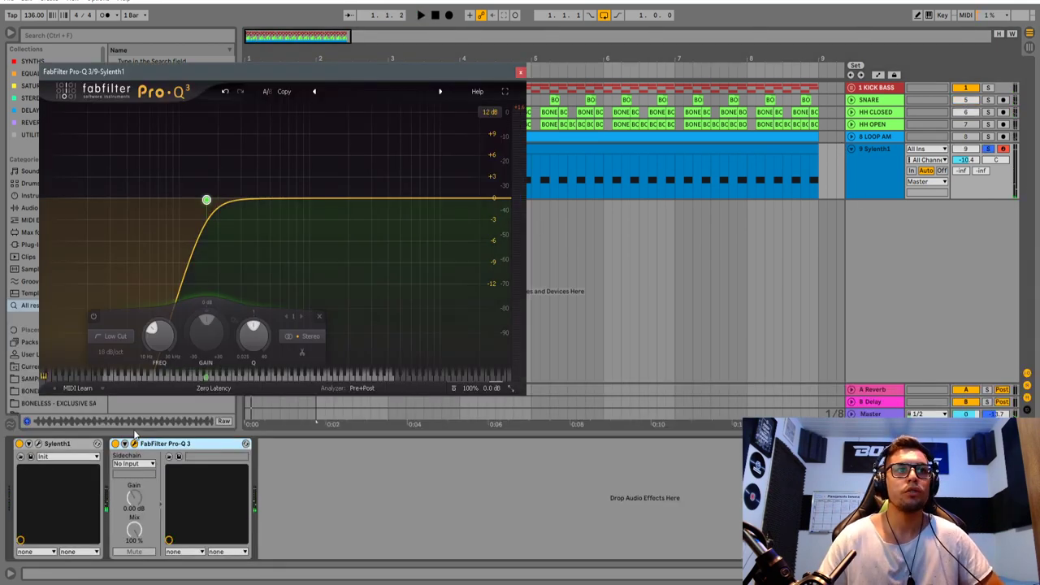
{"action": "left_click_drag", "start_coordinate": [223, 71], "coordinate": [370, 126]}
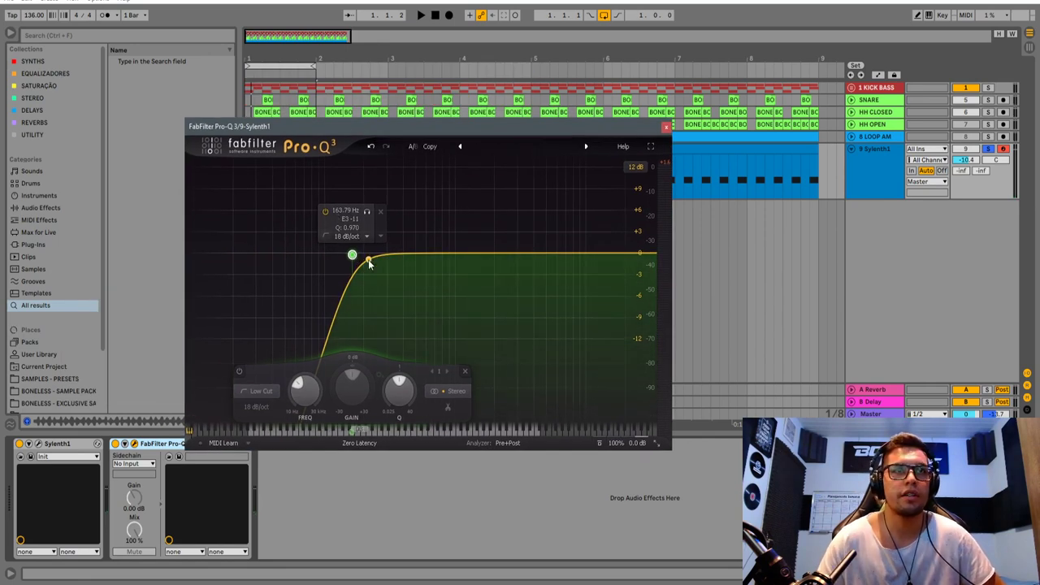
{"action": "left_click_drag", "start_coordinate": [352, 255], "coordinate": [355, 253]}
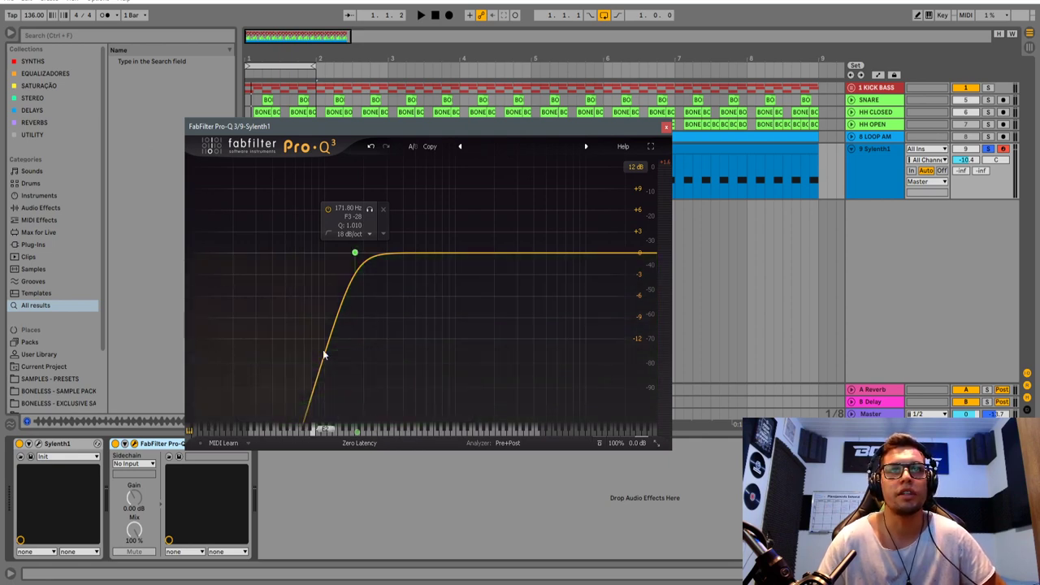
{"action": "key", "text": "space"}
{"action": "left_click", "coordinate": [666, 129]}
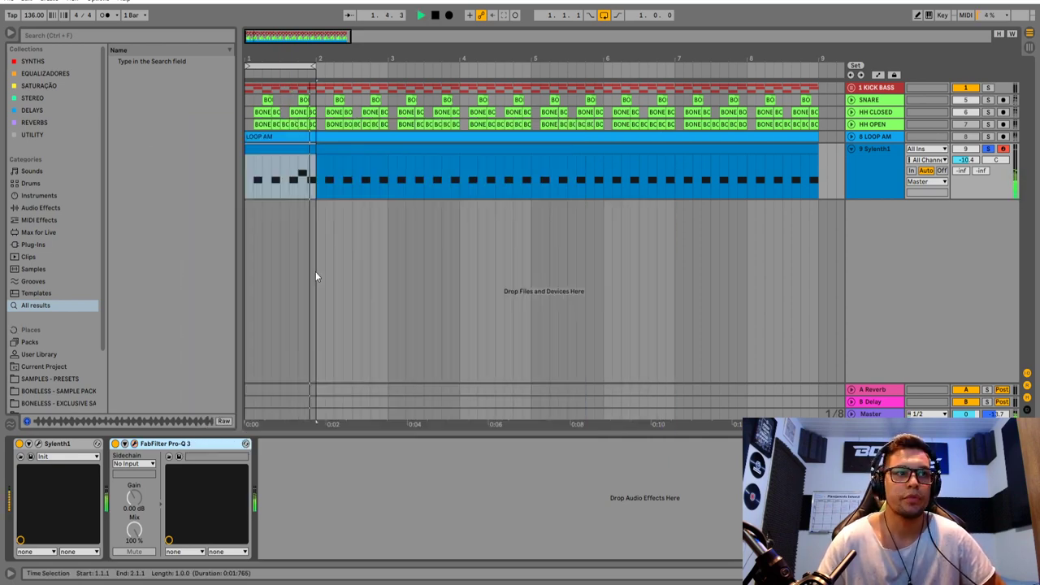
{"action": "key", "text": "space"}
Reopen the Sylenth1 synth window and set Mod Env 1's Decay to about 2.9.
{"action": "left_click", "coordinate": [38, 445]}
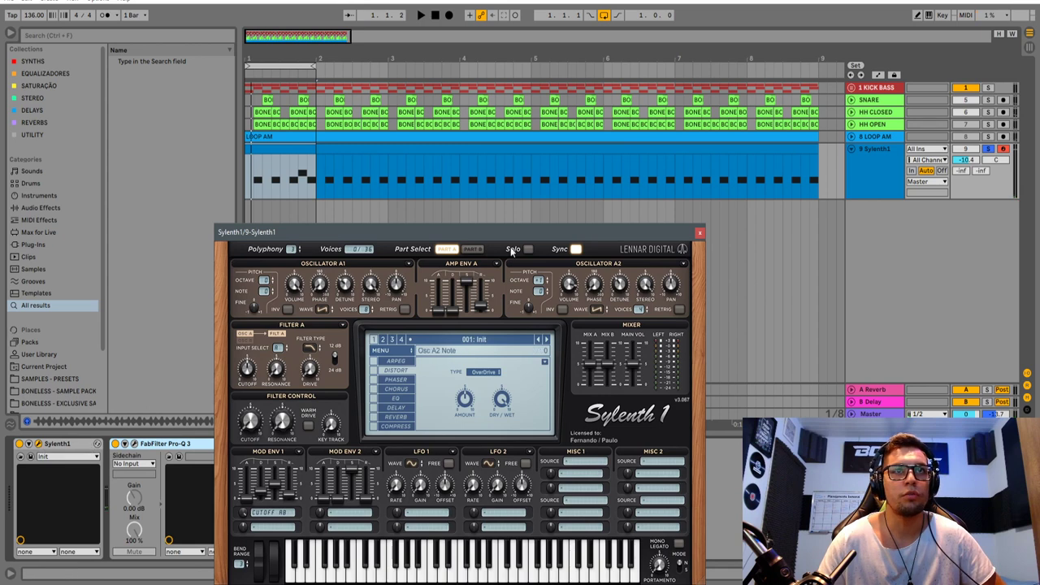
{"action": "left_click_drag", "start_coordinate": [511, 226], "coordinate": [493, 144]}
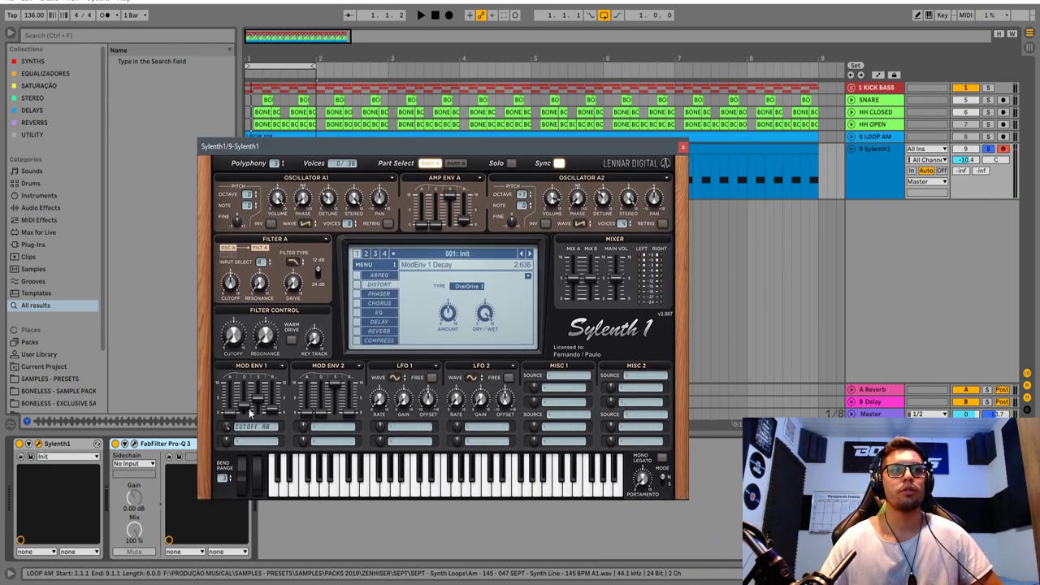
{"action": "left_click_drag", "start_coordinate": [246, 409], "coordinate": [265, 333]}
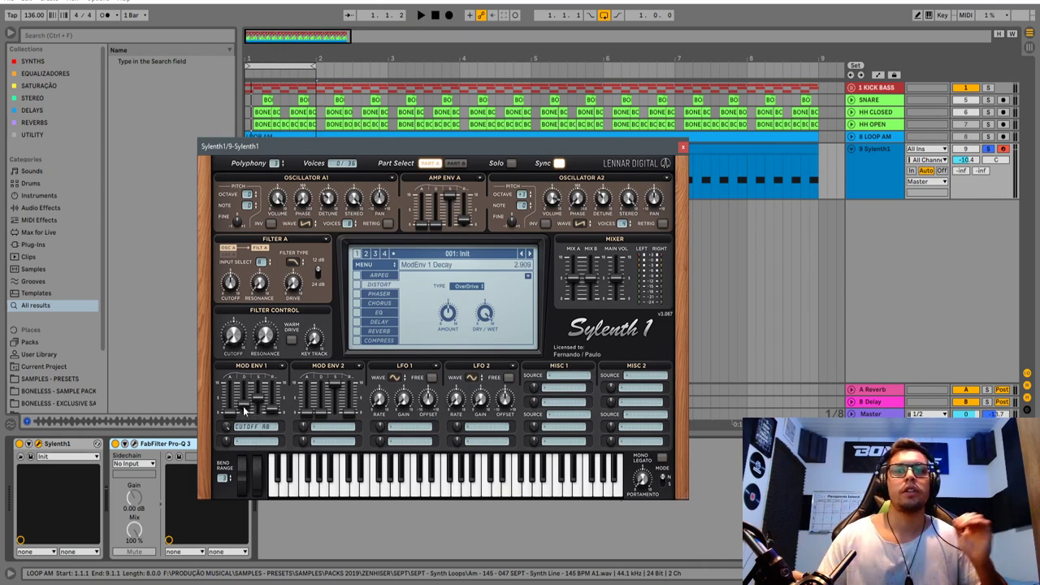
Play the loop with KICK BASS soloed alongside the Sylenth1 track, and set the Sylenth1 track volume to 0 dB.
{"action": "mouse_move", "coordinate": [295, 57]}
{"action": "left_mouse_down"}
{"action": "mouse_move", "coordinate": [294, 75]}
{"action": "mouse_move", "coordinate": [314, 54]}
{"action": "left_mouse_up"}
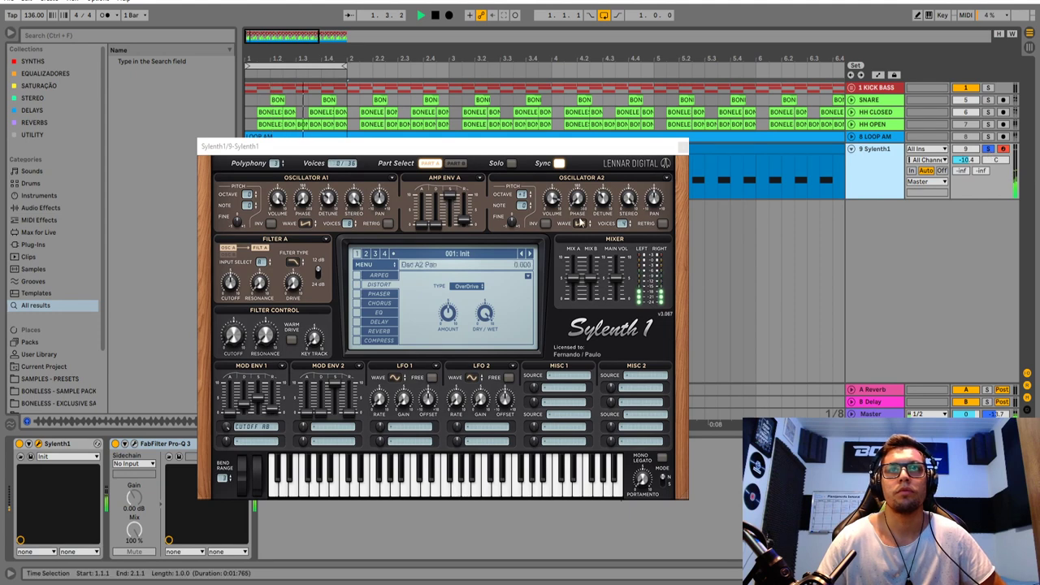
{"action": "left_click", "coordinate": [228, 428]}
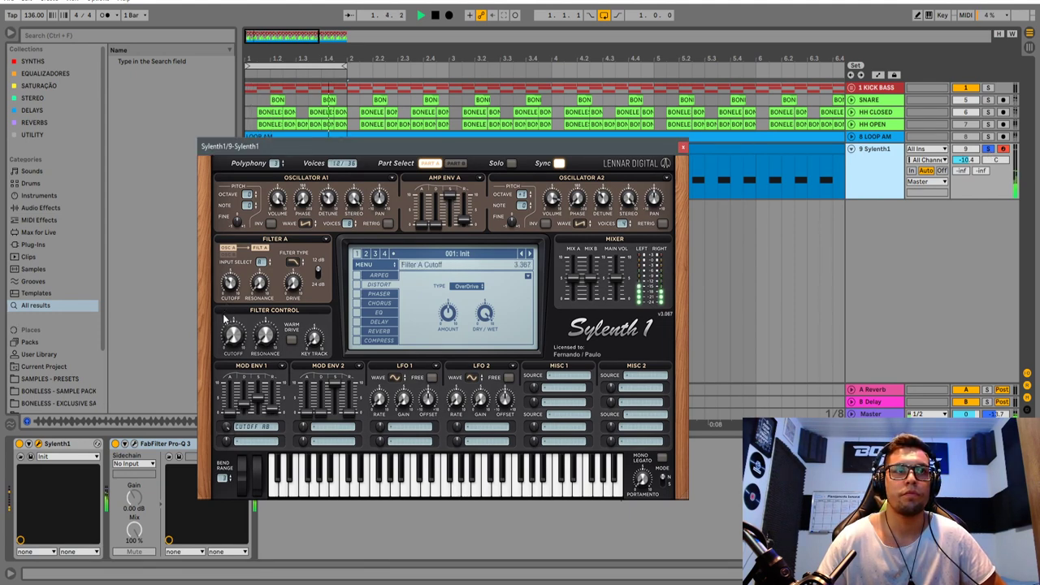
{"action": "left_click_drag", "start_coordinate": [224, 314], "coordinate": [227, 312]}
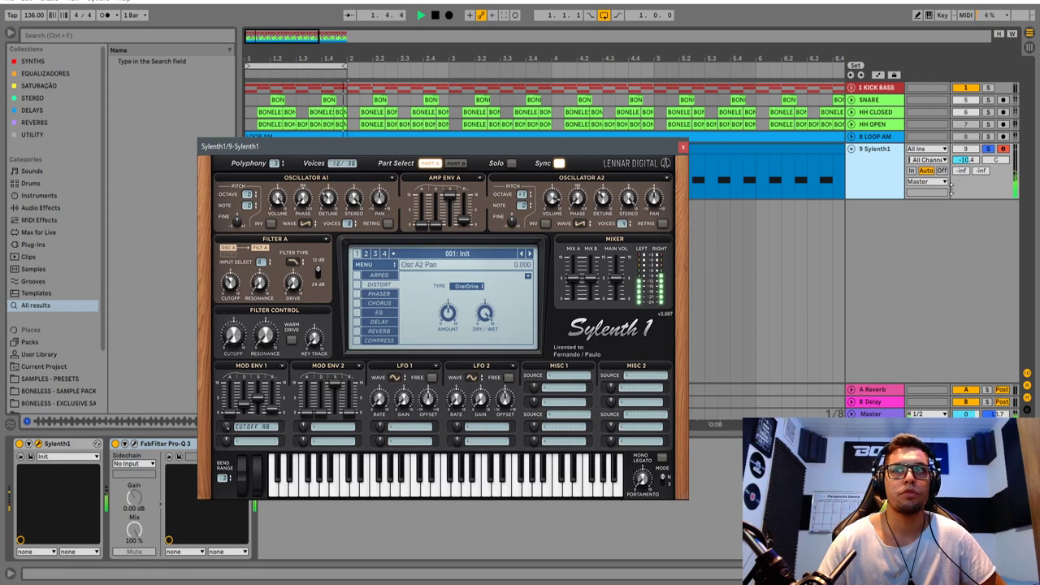
{"action": "left_click", "coordinate": [989, 88]}
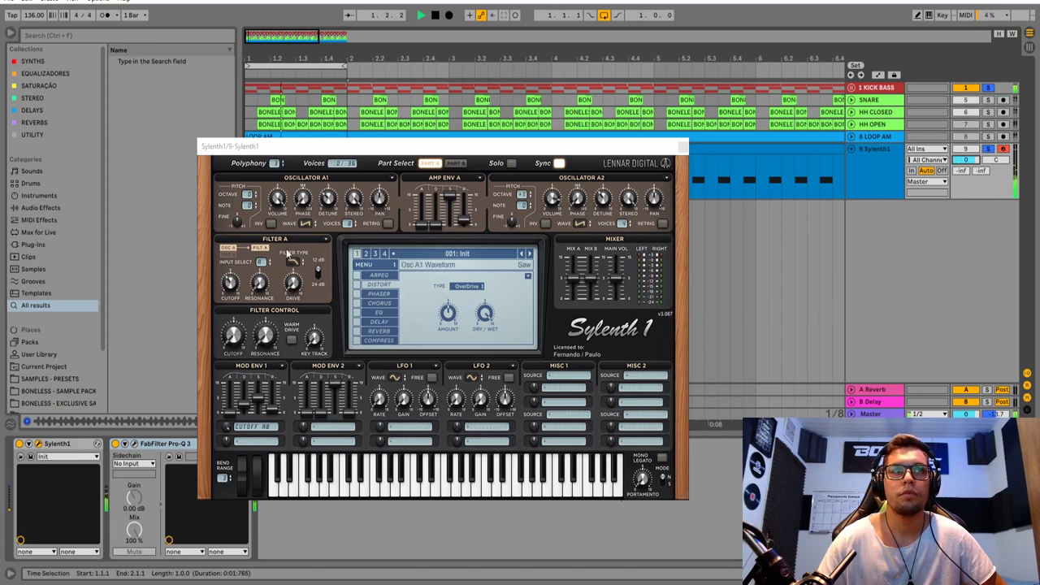
Set Sylenth1's Filter A Cutoff to about 4.9, stop playback and close the synth window.
{"action": "left_click_drag", "start_coordinate": [234, 294], "coordinate": [238, 279]}
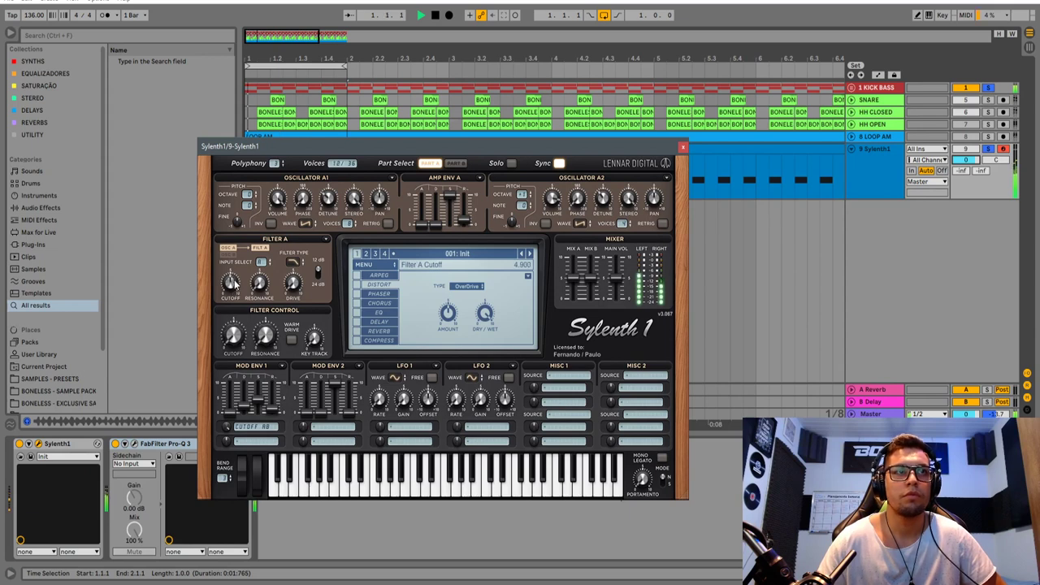
{"action": "key", "text": "space"}
{"action": "left_click", "coordinate": [683, 147]}
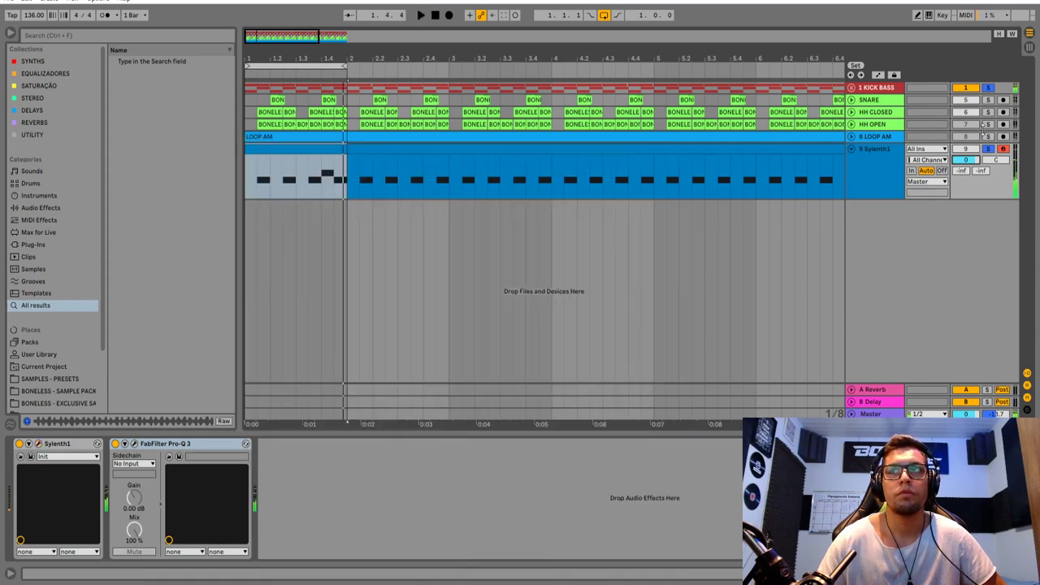
Check the peak level of the Sylenth1 track soloed on its own, using the mixer meters in Session View.
{"action": "key", "text": "space"}
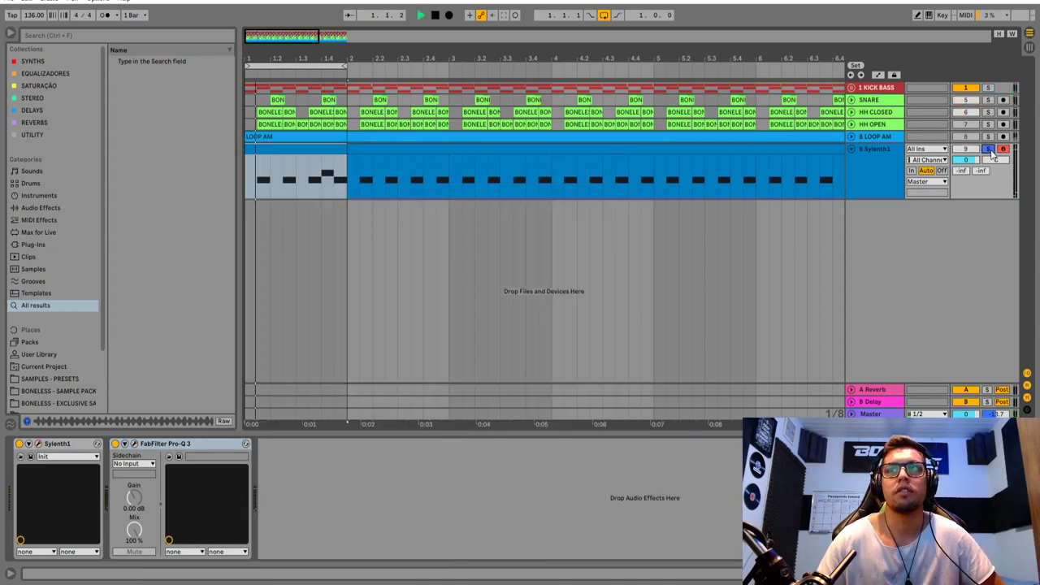
{"action": "key", "text": "Tab"}
{"action": "key", "text": "Tab"}
{"action": "key", "text": "Tab"}
{"action": "key", "text": "space"}
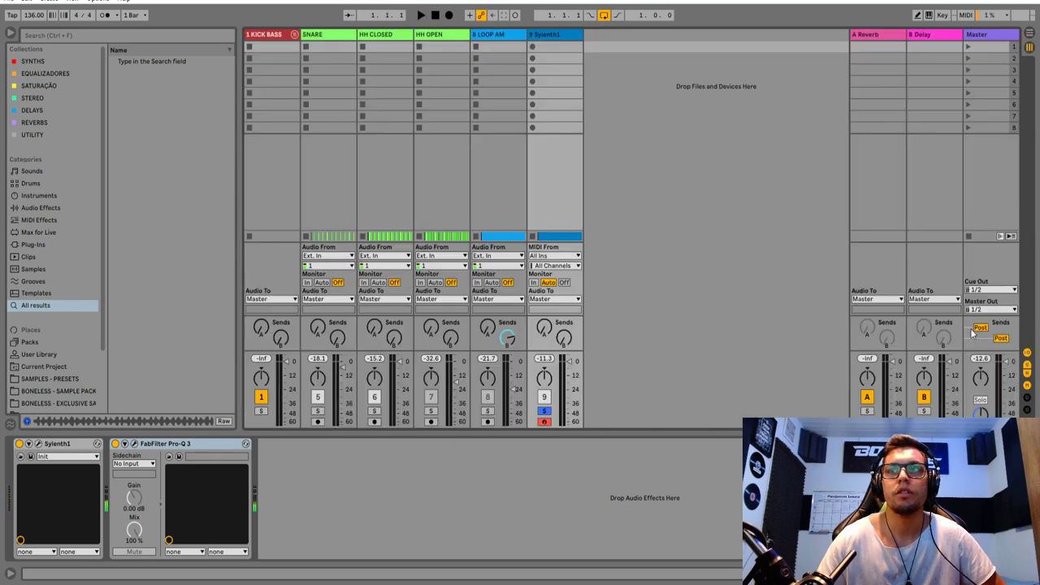
{"action": "key", "text": "space"}
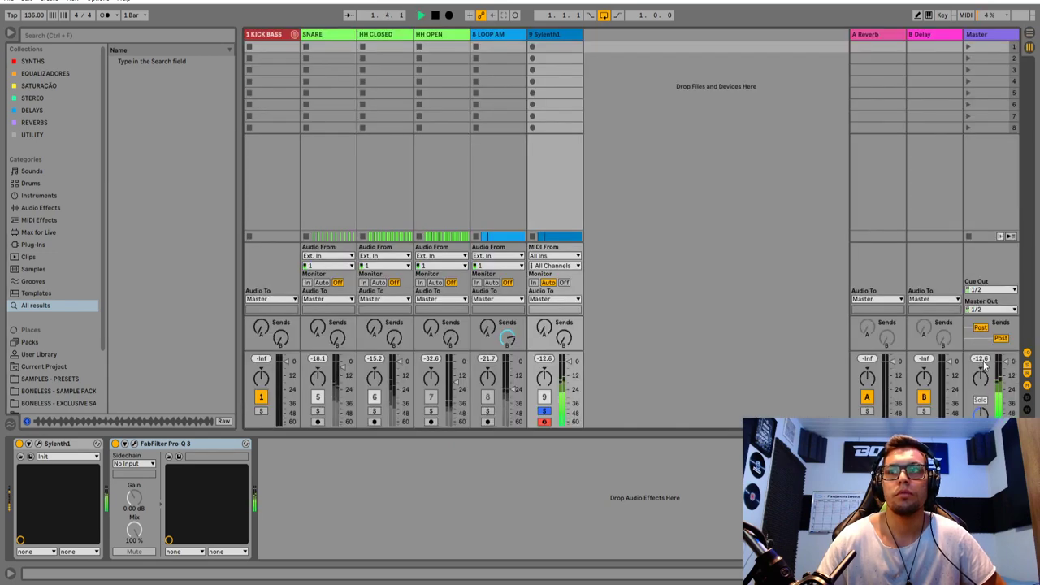
{"action": "key", "text": "Tab"}
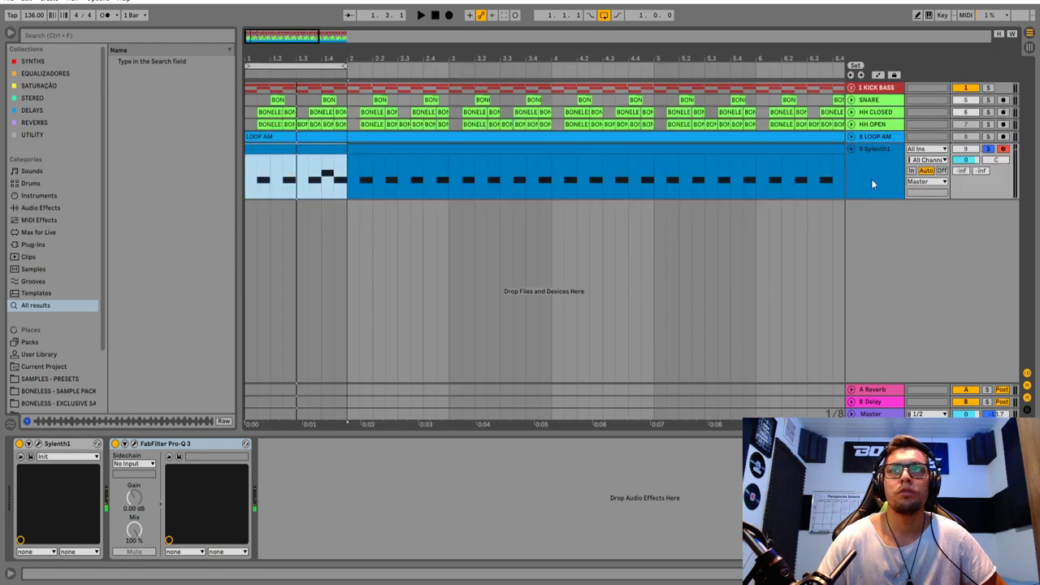
{"action": "key", "text": "space"}
Search the browser for SATU and add Saturator after FabFilter Pro-Q 3 on the Sylenth1 track.
{"action": "left_click", "coordinate": [39, 35]}
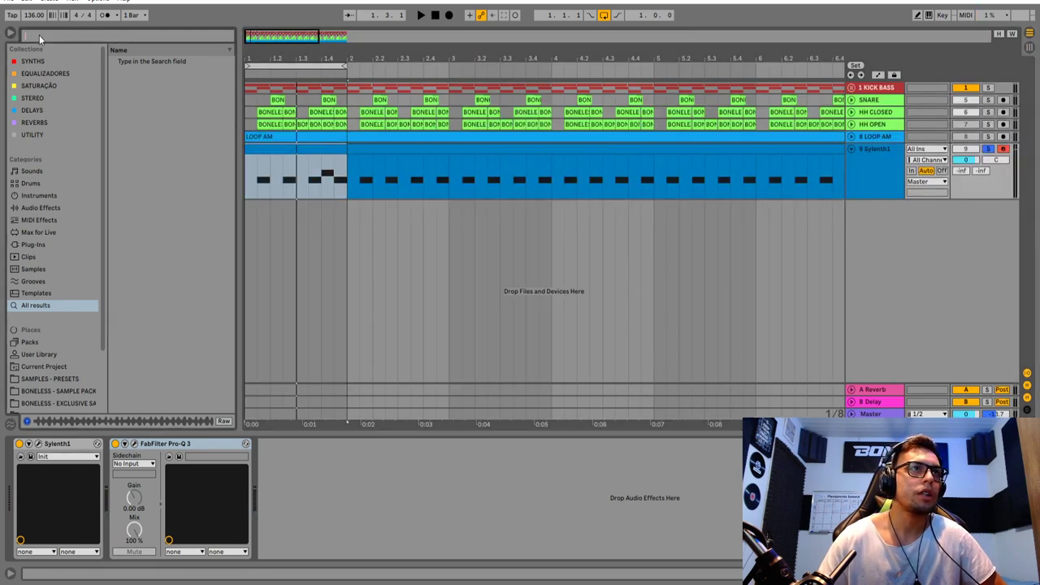
{"action": "type", "text": "SATU"}
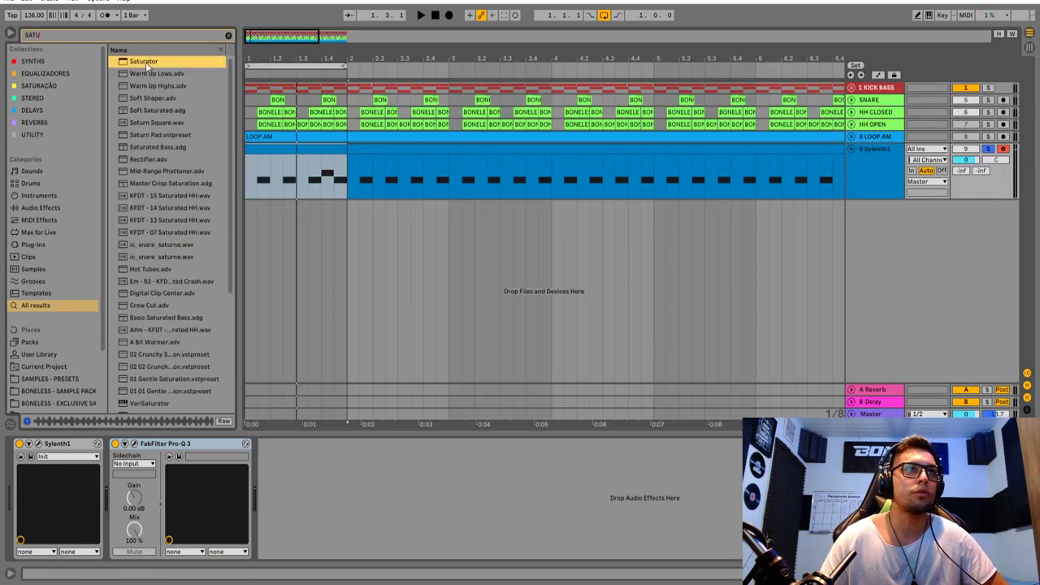
{"action": "left_click_drag", "start_coordinate": [145, 62], "coordinate": [463, 499]}
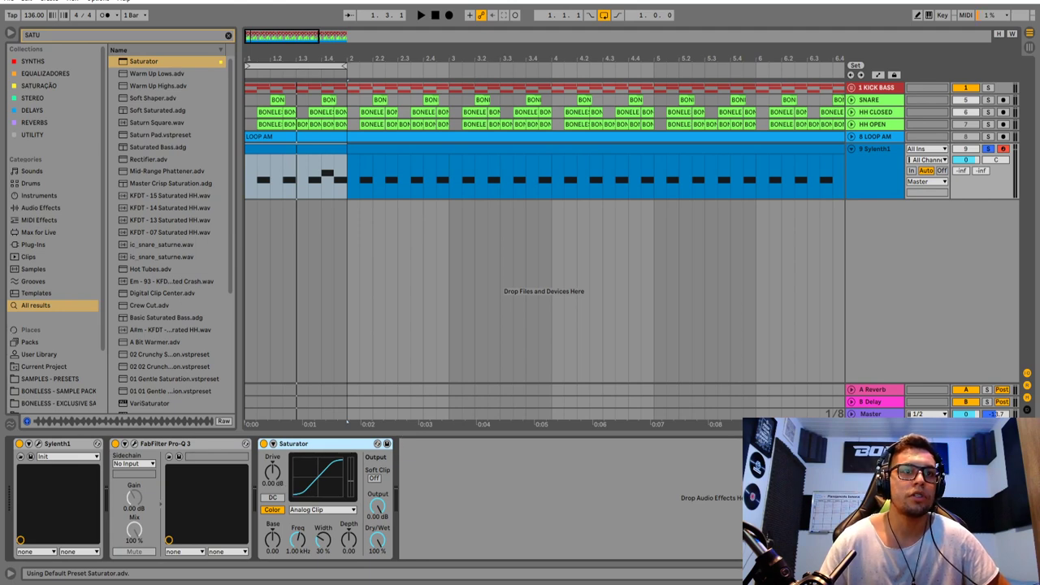
Set Saturator's Drive to 21.7 dB, switch Soft Clip on, and lower Output to -17.4 dB while auditioning the loop.
{"action": "left_click_drag", "start_coordinate": [272, 472], "coordinate": [273, 431]}
{"action": "left_click_drag", "start_coordinate": [380, 503], "coordinate": [380, 543]}
{"action": "key", "text": "space"}
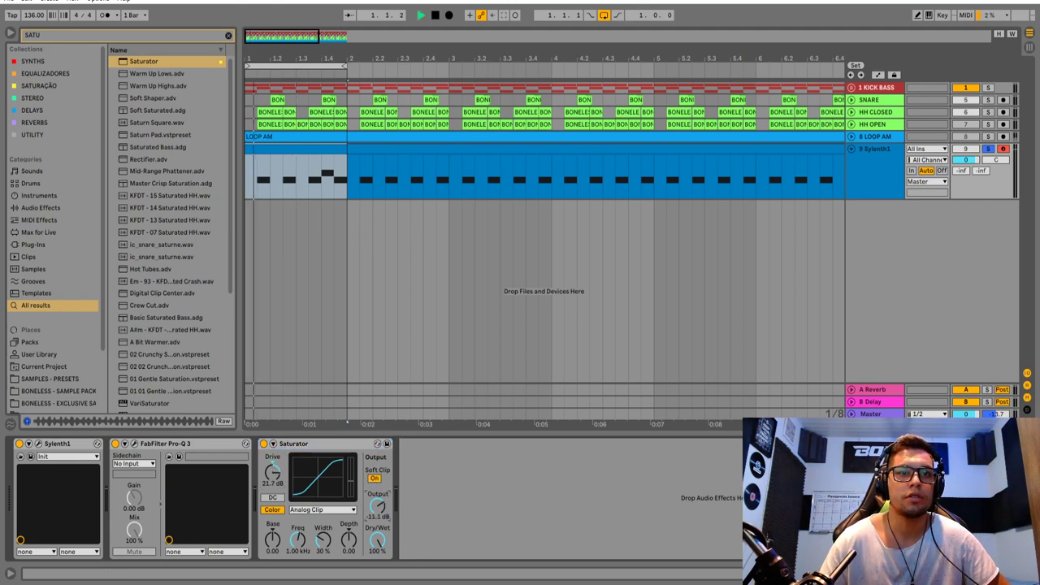
{"action": "key", "text": "space"}
Compare the Sylenth1 and Master peak levels in the Session View mixer with Saturator switched on and bypassed.
{"action": "key", "text": "Tab"}
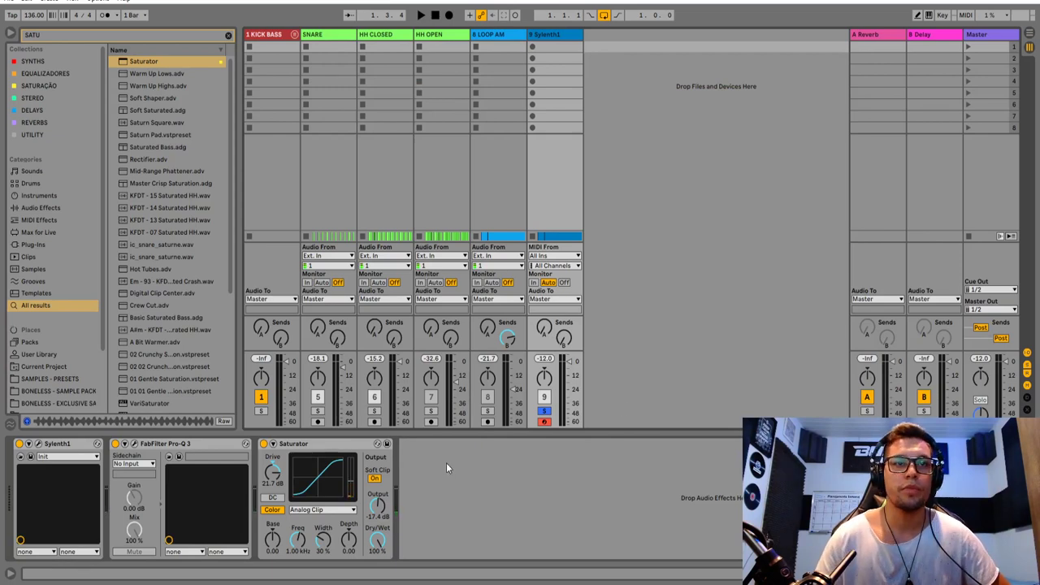
{"action": "left_click", "coordinate": [327, 445]}
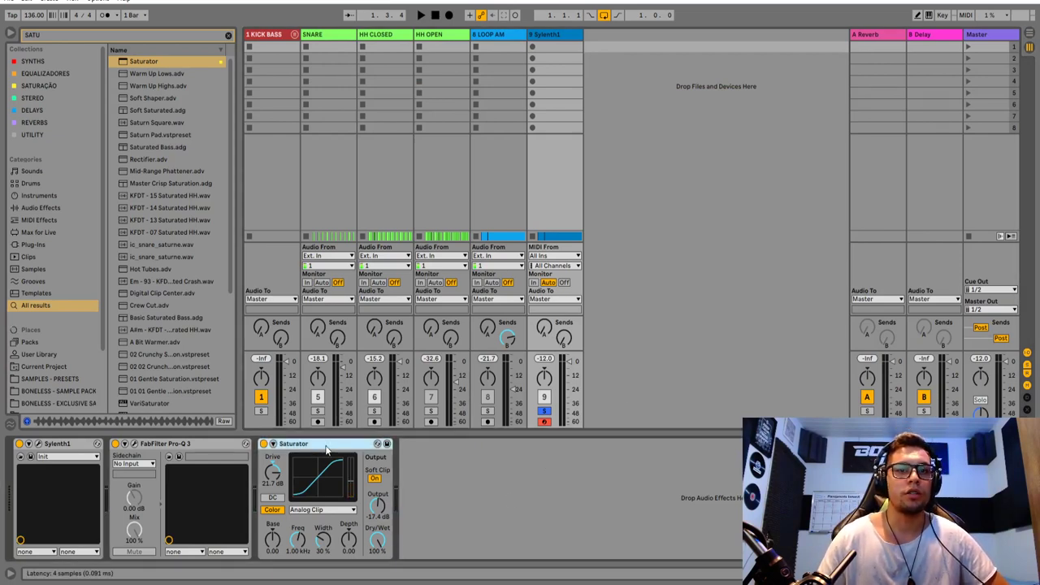
{"action": "left_click", "coordinate": [551, 470]}
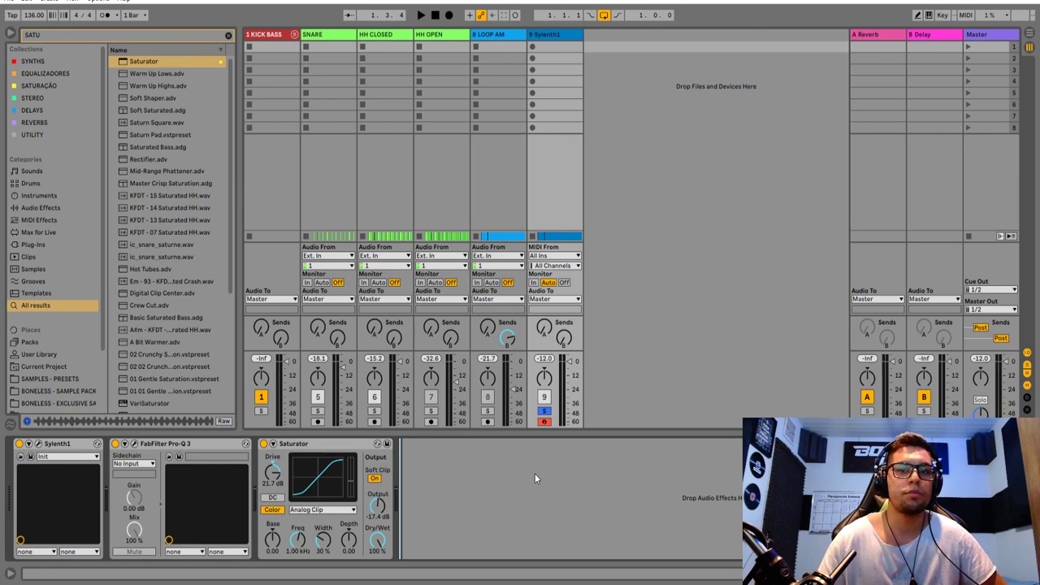
{"action": "key", "text": "space"}
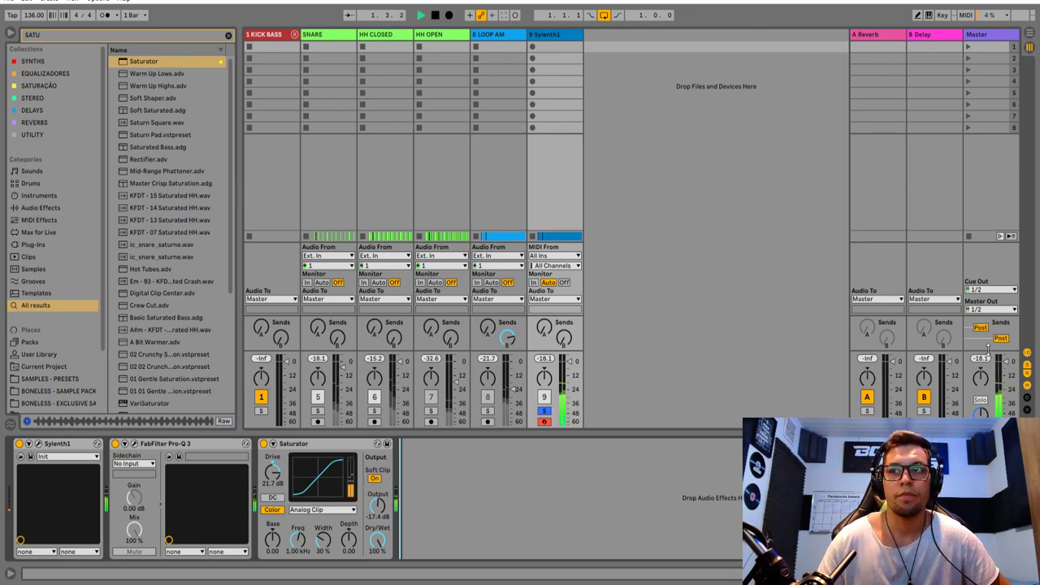
{"action": "key", "text": "space"}
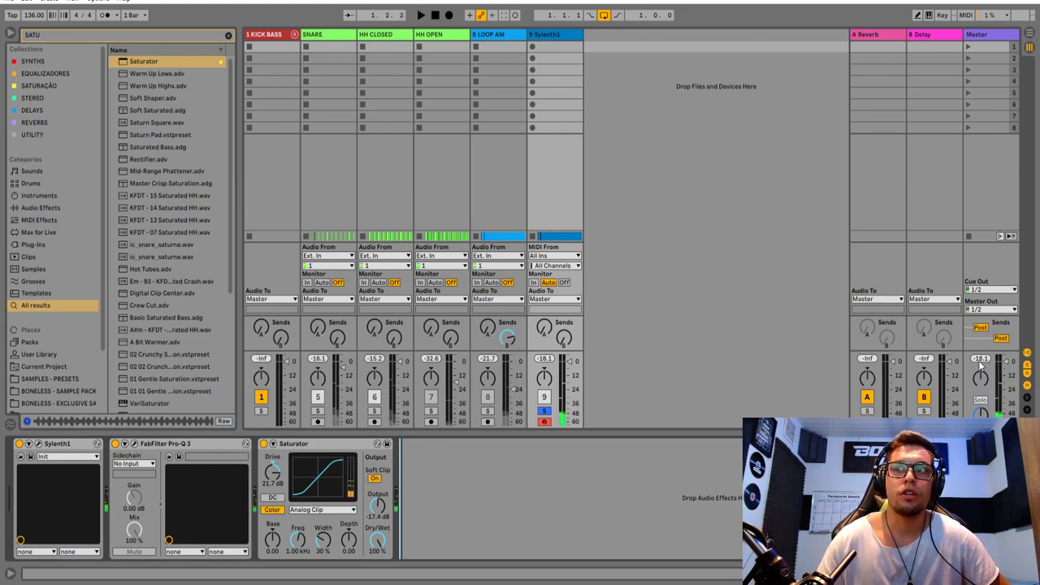
{"action": "left_click", "coordinate": [263, 444]}
{"action": "key", "text": "space"}
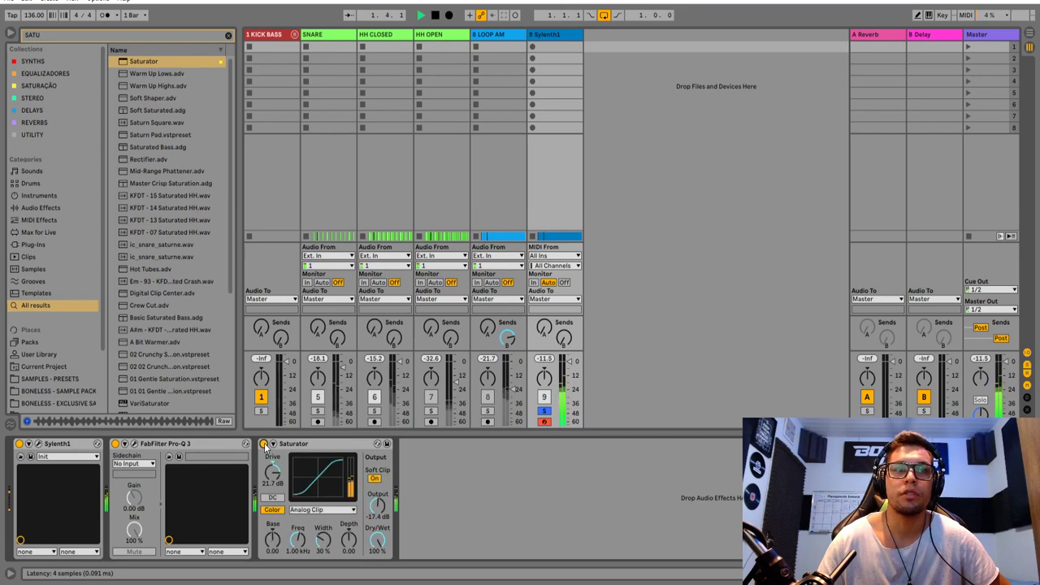
{"action": "key", "text": "space"}
{"action": "left_click", "coordinate": [263, 444]}
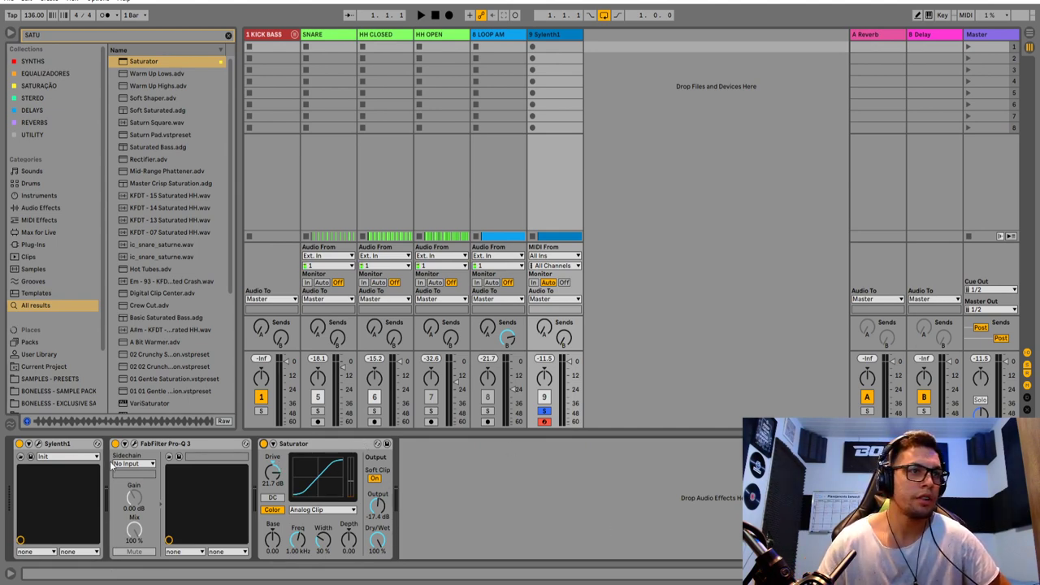
{"action": "left_click", "coordinate": [984, 360]}
{"action": "key", "text": "space"}
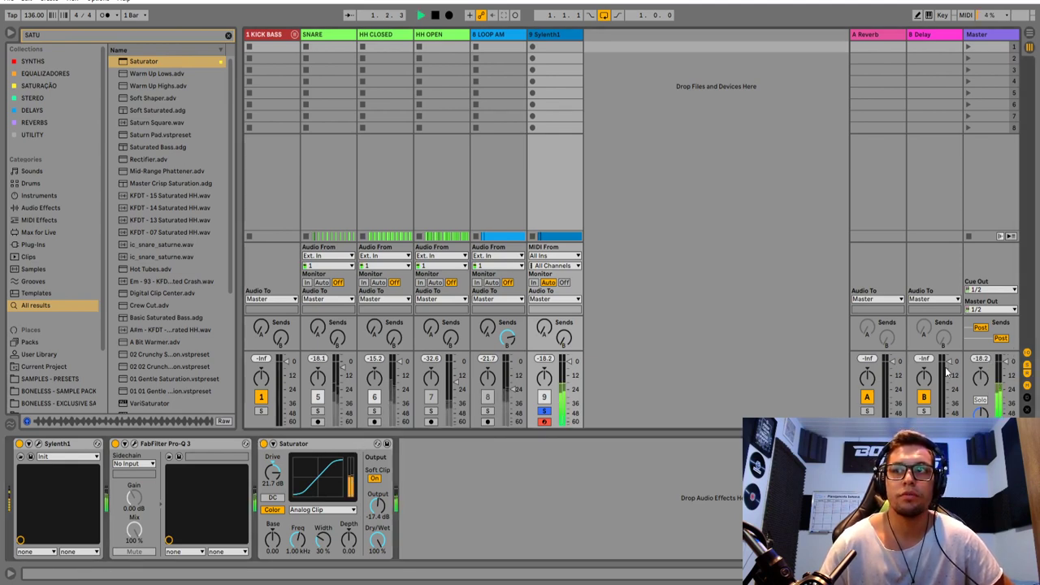
Set Saturator's Drive to 16.0 dB and its Output to -15.1 dB while checking the Master peak level.
{"action": "left_click_drag", "start_coordinate": [283, 485], "coordinate": [282, 498]}
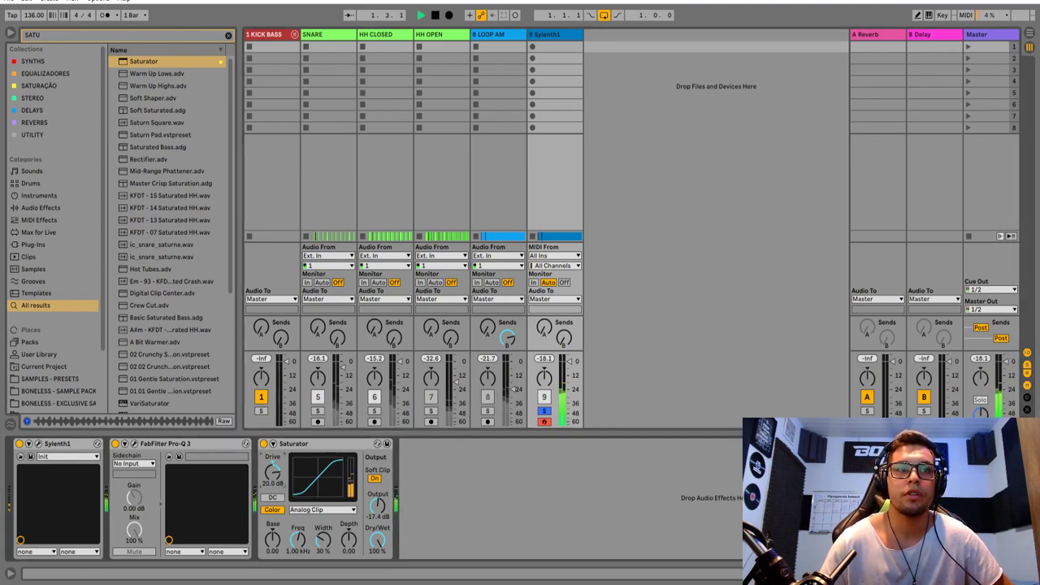
{"action": "left_click", "coordinate": [986, 360]}
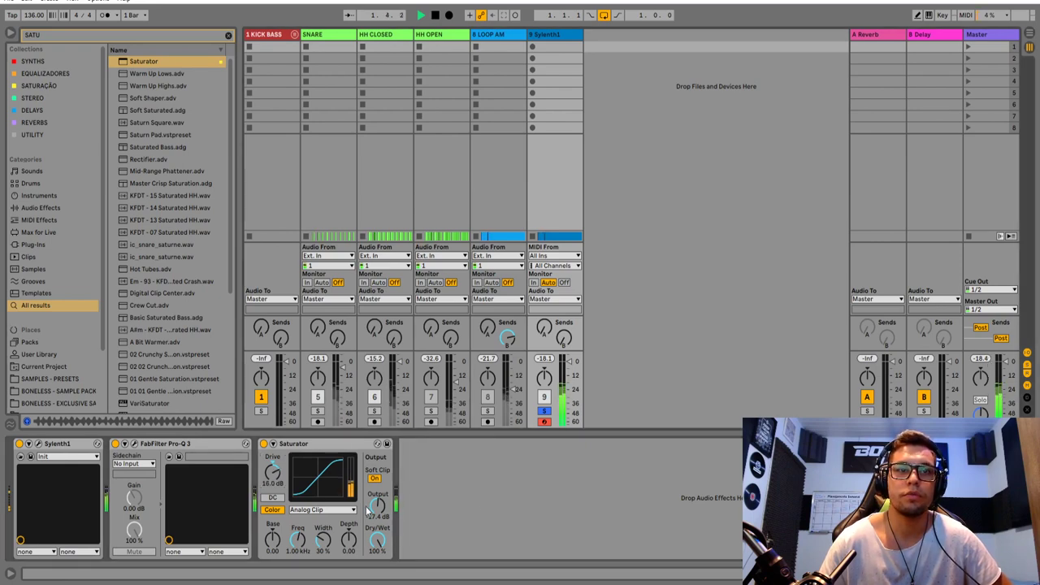
{"action": "left_click_drag", "start_coordinate": [377, 504], "coordinate": [377, 494]}
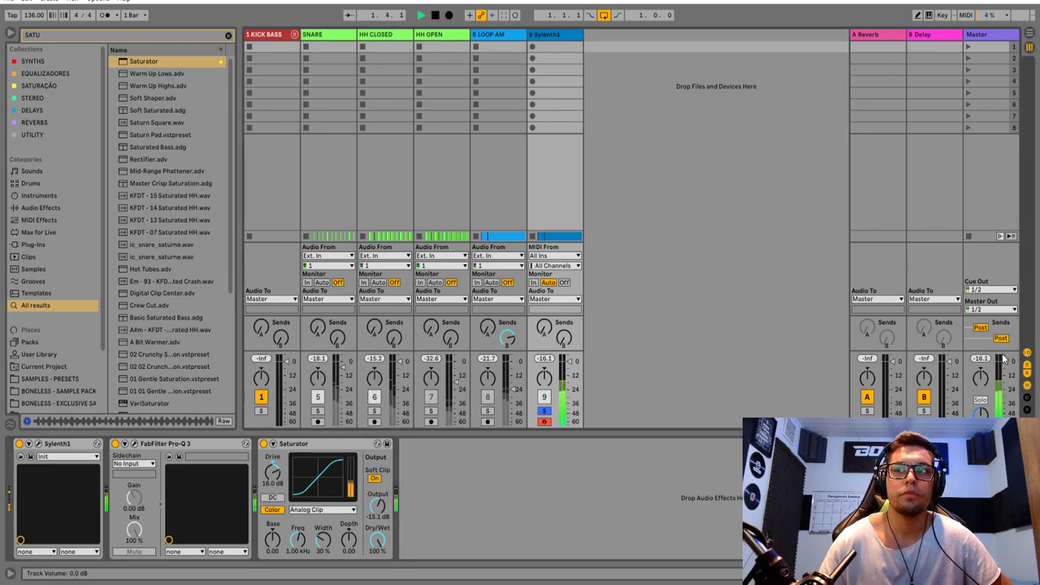
{"action": "key", "text": "space"}
In Arrangement View, set the Sylenth1 track volume to -2.6 dB and play it unsoloed with the other tracks.
{"action": "key", "text": "Tab"}
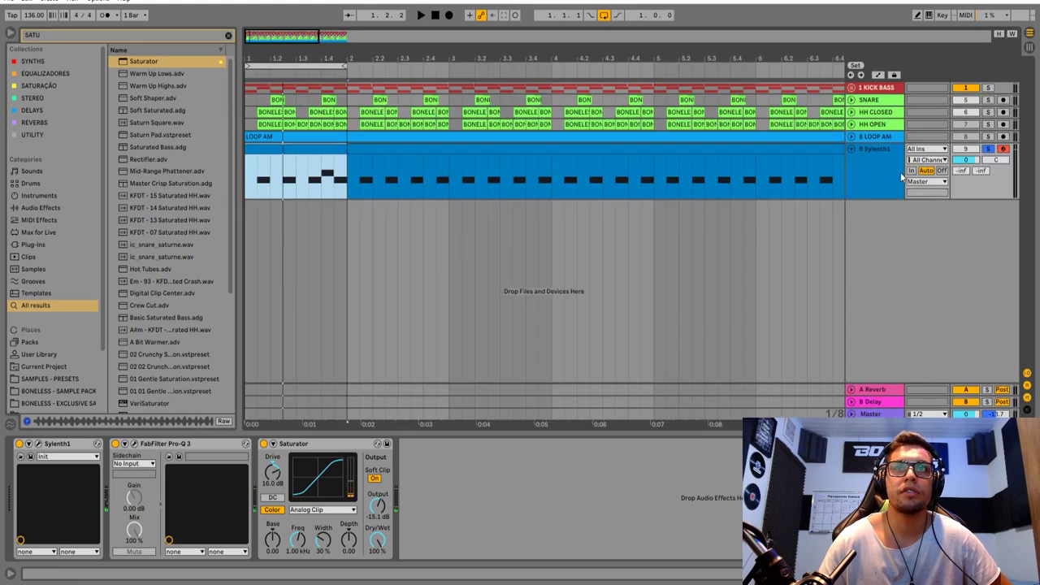
{"action": "left_click_drag", "start_coordinate": [977, 164], "coordinate": [978, 171]}
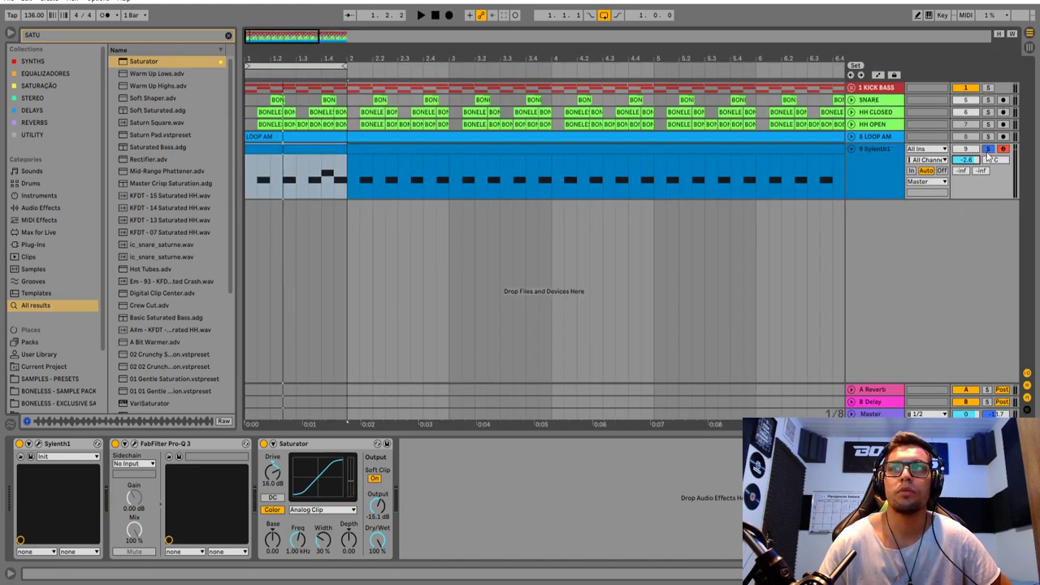
{"action": "key", "text": "space"}
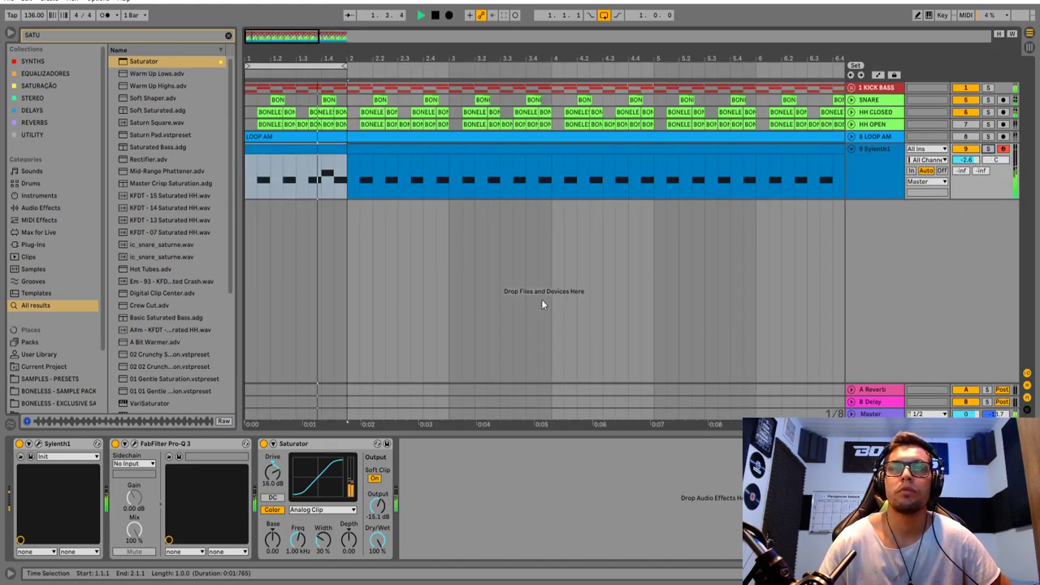
Open Sylenth1, adjust the Filter Control Cutoff while the full loop plays, then stop and close the synth window.
{"action": "left_click", "coordinate": [29, 443]}
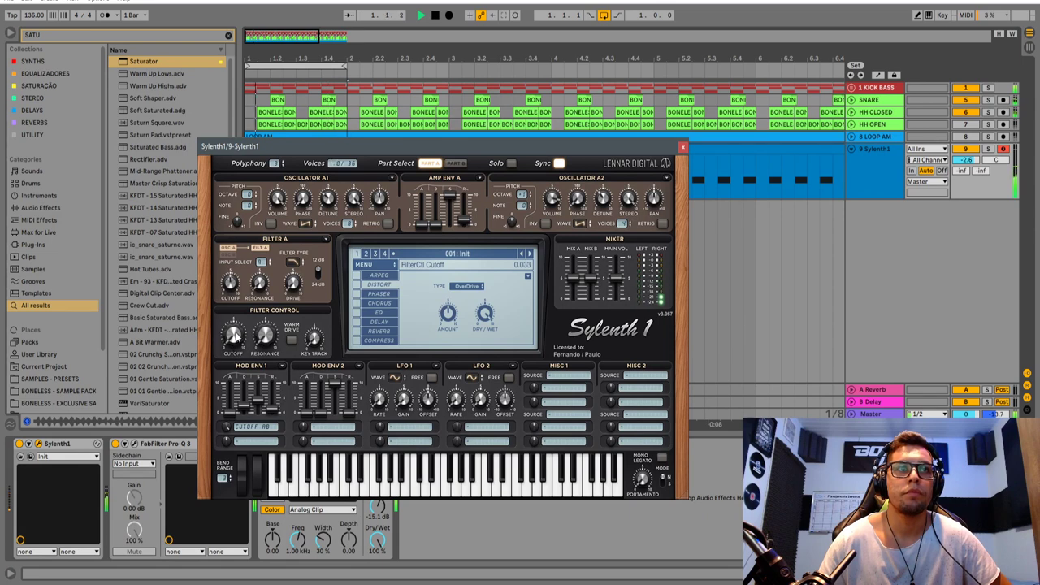
{"action": "left_click_drag", "start_coordinate": [233, 334], "coordinate": [239, 313]}
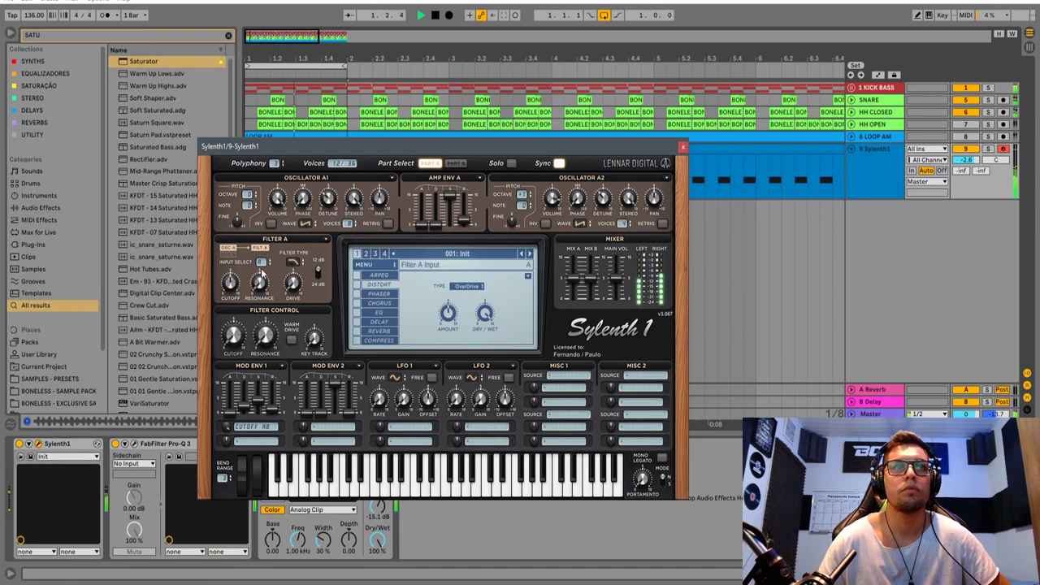
{"action": "key", "text": "space"}
{"action": "left_click", "coordinate": [681, 151]}
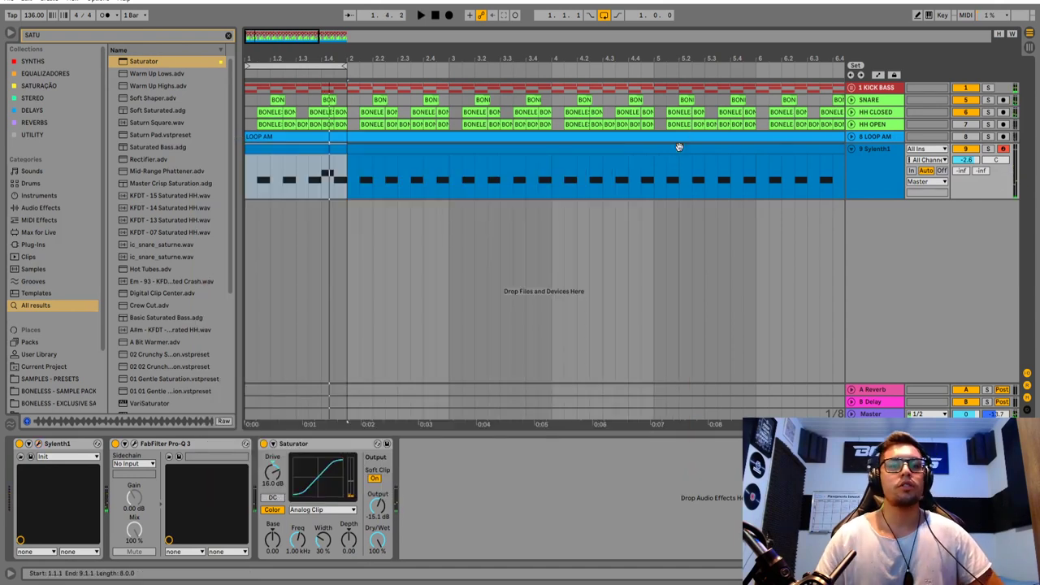
Collapse the FabFilter Pro-Q 3 and Saturator devices and clear the browser search.
{"action": "double_click", "coordinate": [167, 444]}
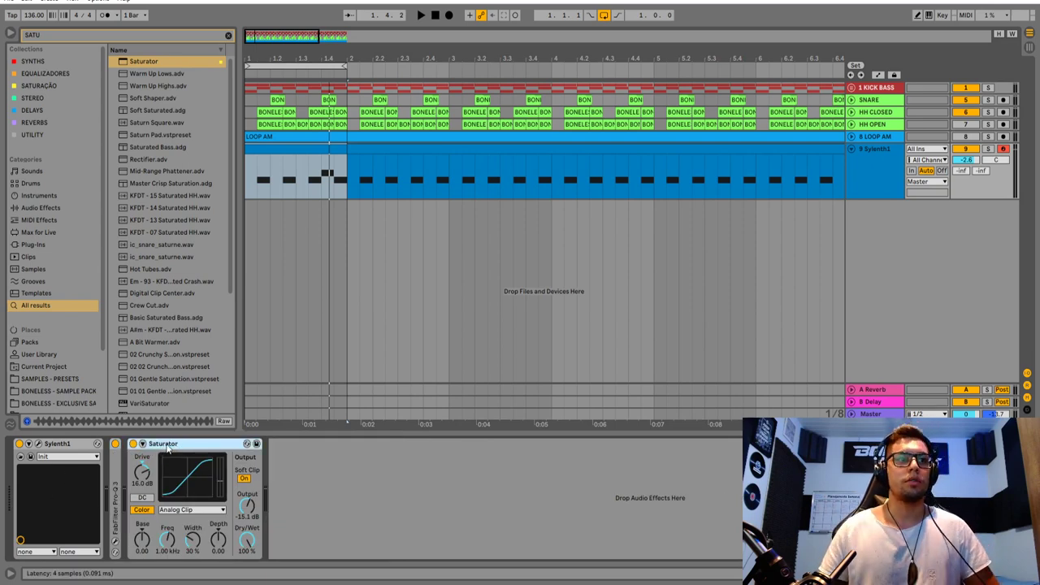
{"action": "double_click", "coordinate": [167, 446]}
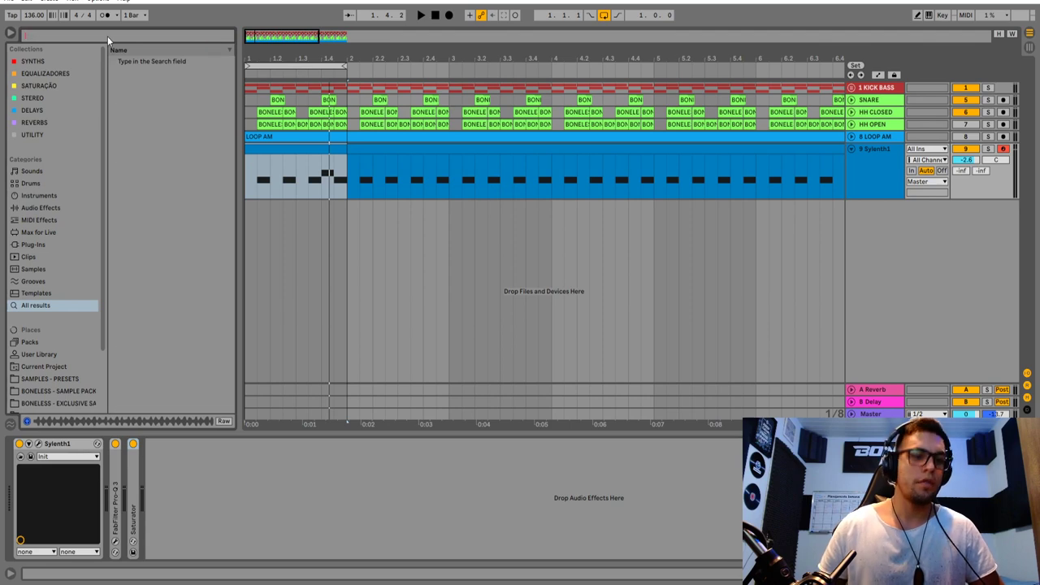
Search the browser for W43 and add W43 Stereo after the Saturator in the Sylenth1 track's device chain.
{"action": "left_click", "coordinate": [287, 149]}
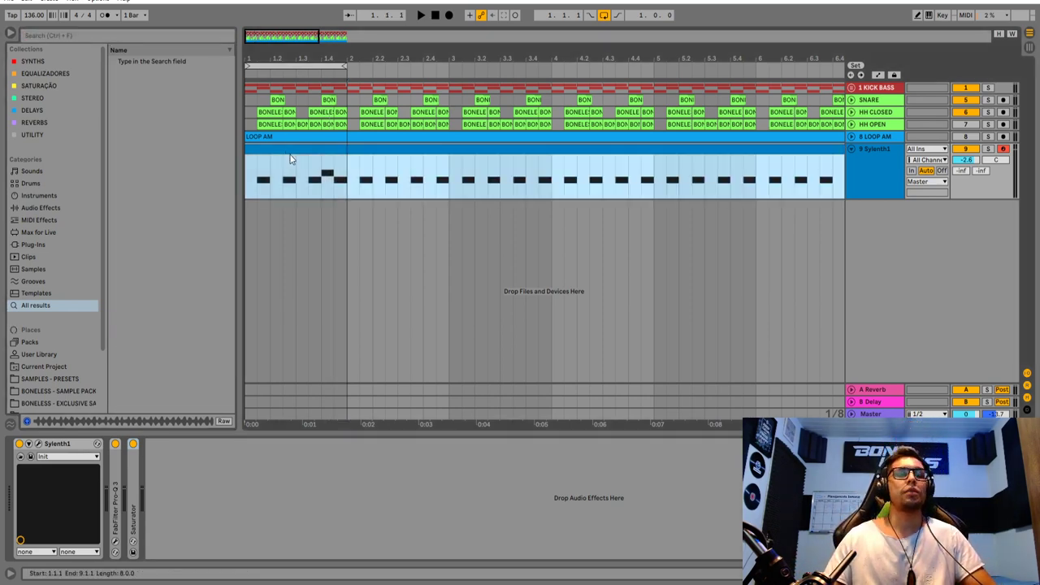
{"action": "left_click_drag", "start_coordinate": [354, 191], "coordinate": [127, 171]}
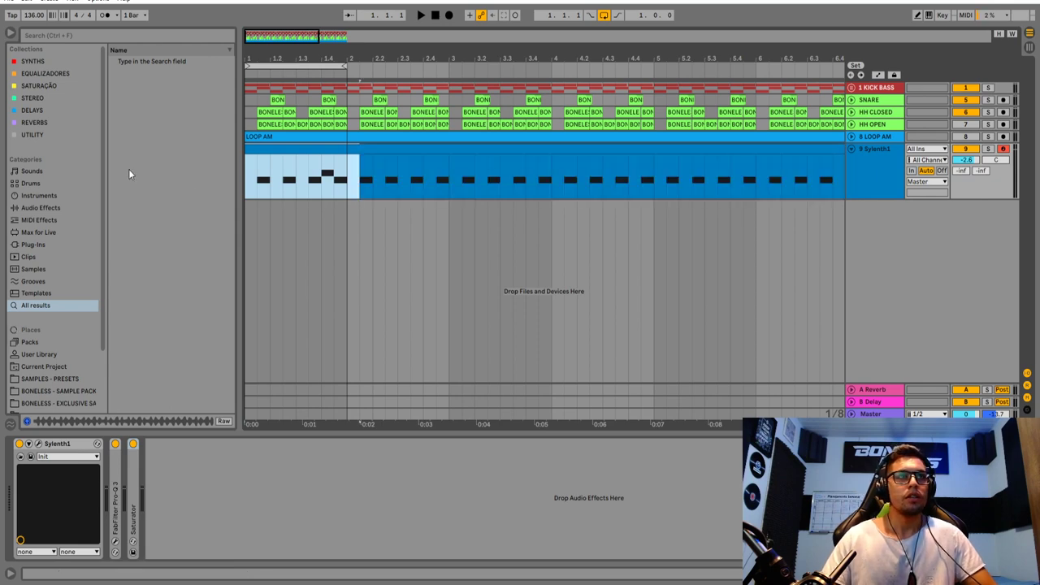
{"action": "left_click", "coordinate": [77, 35]}
{"action": "type", "text": "W43"}
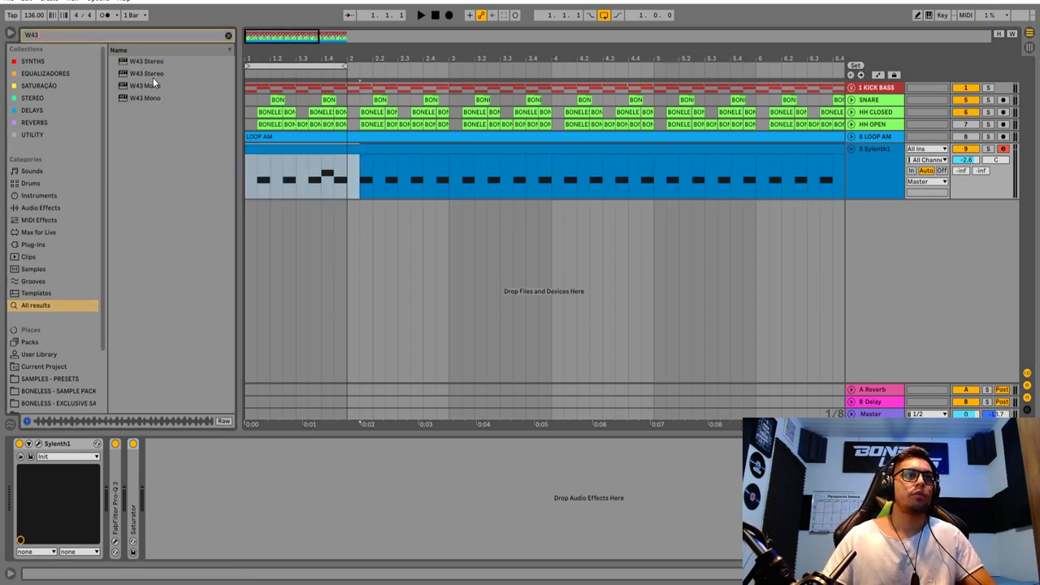
{"action": "mouse_move", "coordinate": [153, 74]}
{"action": "left_mouse_down"}
{"action": "mouse_move", "coordinate": [197, 248]}
{"action": "mouse_move", "coordinate": [190, 520]}
{"action": "left_mouse_up"}
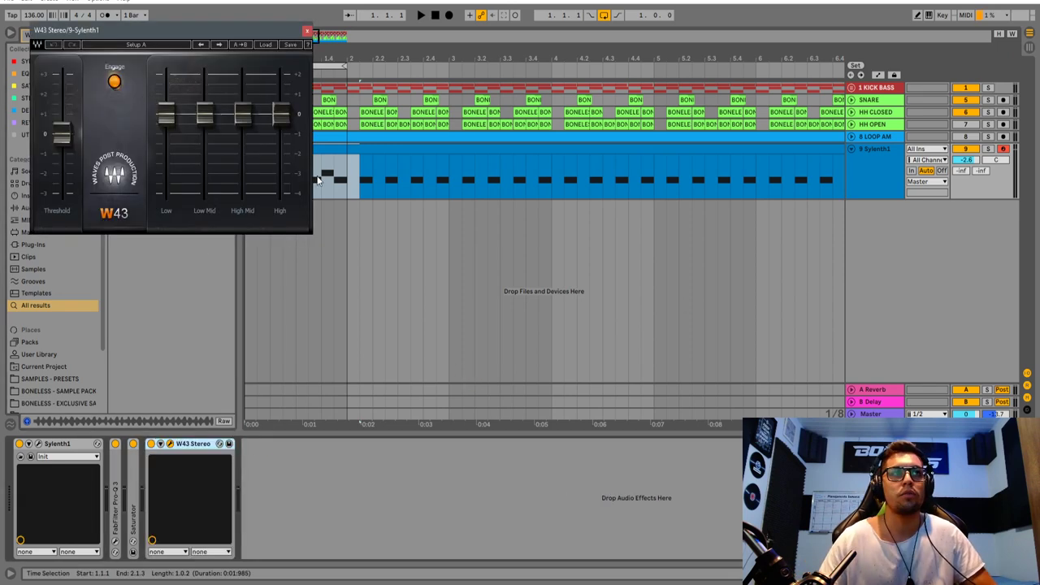
Solo the Sylenth1 track, close the W43 Stereo window and audition the processed bass on its own.
{"action": "left_click", "coordinate": [989, 150]}
{"action": "key", "text": "space"}
{"action": "key", "text": "space"}
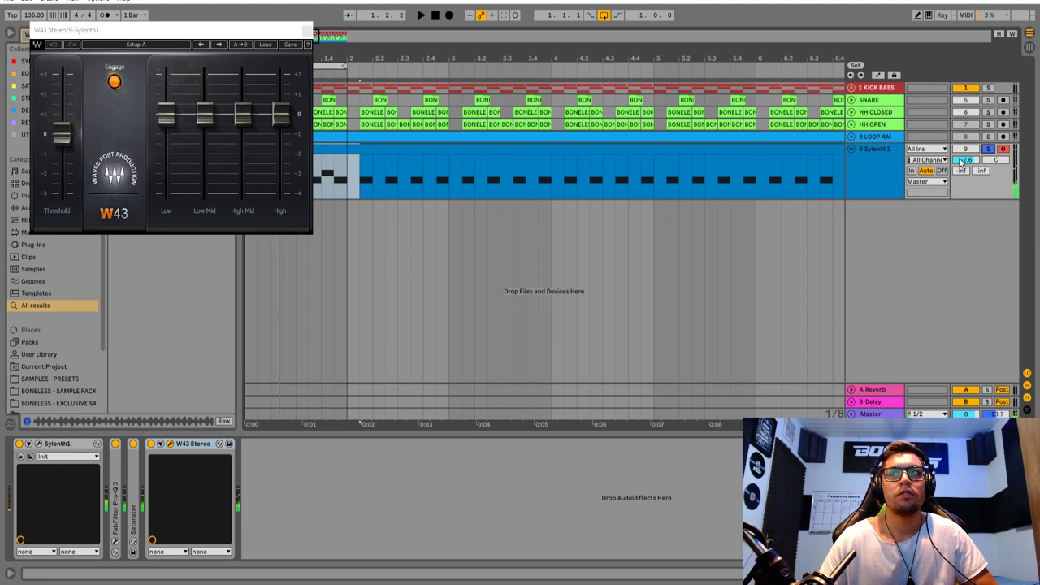
{"action": "left_click", "coordinate": [307, 33]}
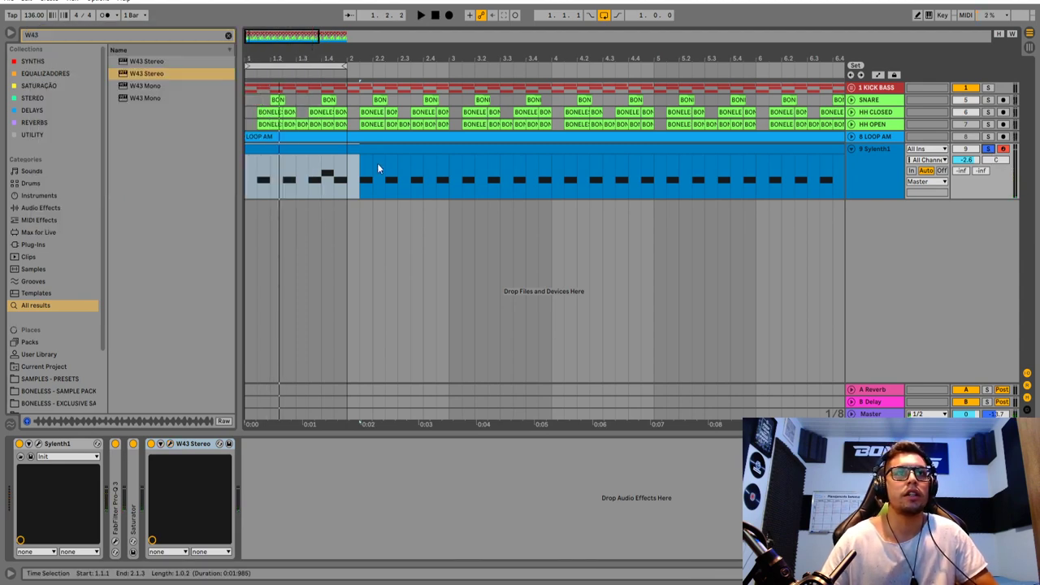
{"action": "key", "text": "space"}
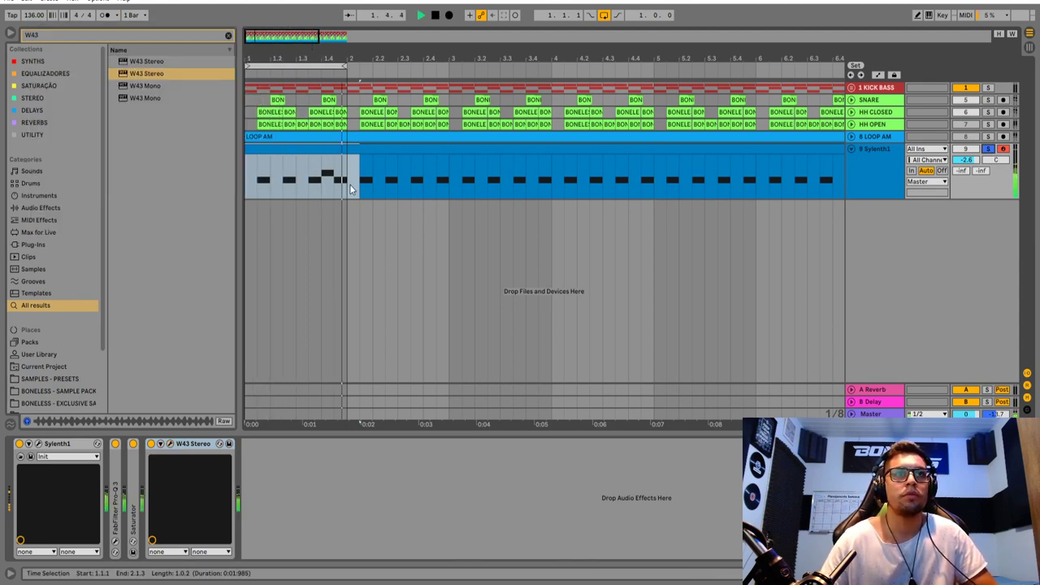
{"action": "key", "text": "space"}
{"action": "left_click_drag", "start_coordinate": [297, 175], "coordinate": [210, 176]}
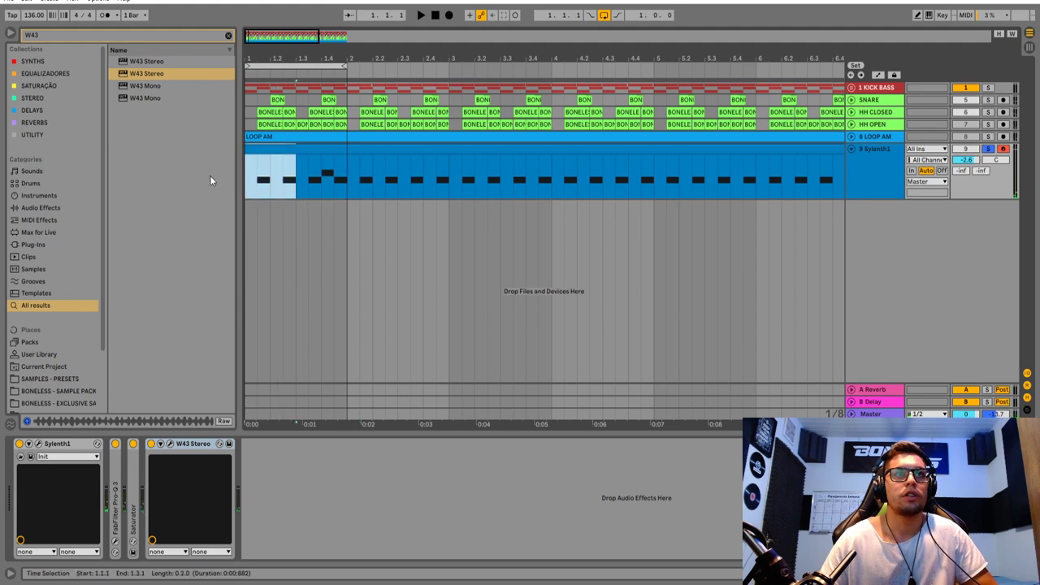
{"action": "key", "text": "ctrl+d"}
{"action": "key", "text": "ctrl+z"}
Place the bass variation only in bar 2's second half, repeat bar 1's first half over its second, and extend the loop to two bars.
{"action": "left_click_drag", "start_coordinate": [355, 168], "coordinate": [416, 172]}
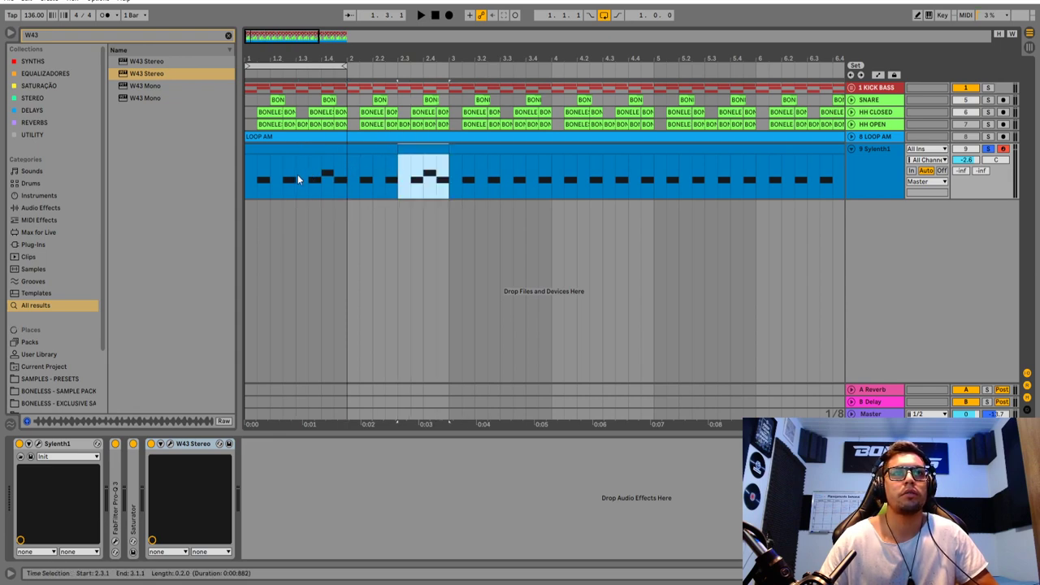
{"action": "left_click_drag", "start_coordinate": [298, 174], "coordinate": [170, 177]}
{"action": "key", "text": "ctrl+d"}
{"action": "key", "text": "space"}
{"action": "left_click_drag", "start_coordinate": [344, 66], "coordinate": [452, 68]}
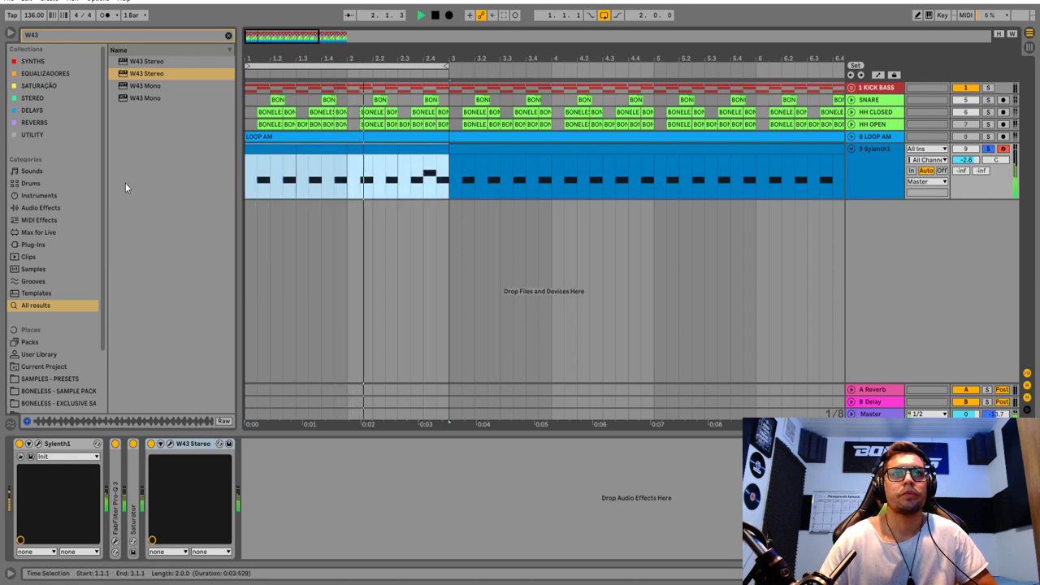
Duplicate the two-bar Sylenth1 pattern to fill eight bars and extend the loop to eight bars.
{"action": "key", "text": "ctrl+d"}
{"action": "left_click_drag", "start_coordinate": [475, 55], "coordinate": [582, 77]}
{"action": "key", "text": "ctrl+d"}
{"action": "key", "text": "ctrl+d"}
{"action": "key", "text": "space"}
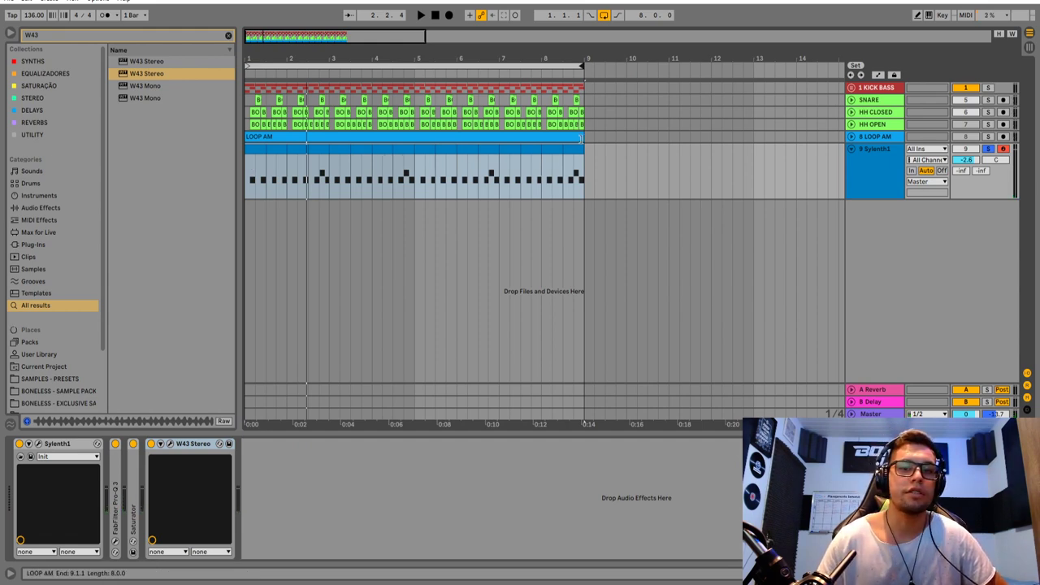
Open Sylenth1, unsolo its track and adjust the synth's Main Vol while the other tracks play along.
{"action": "left_click", "coordinate": [861, 171]}
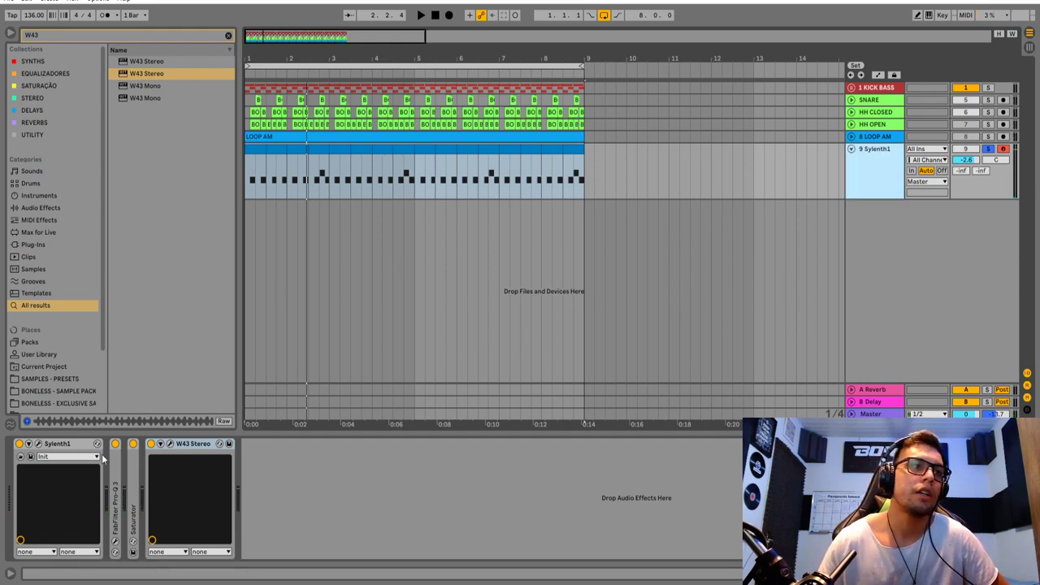
{"action": "left_click", "coordinate": [38, 445]}
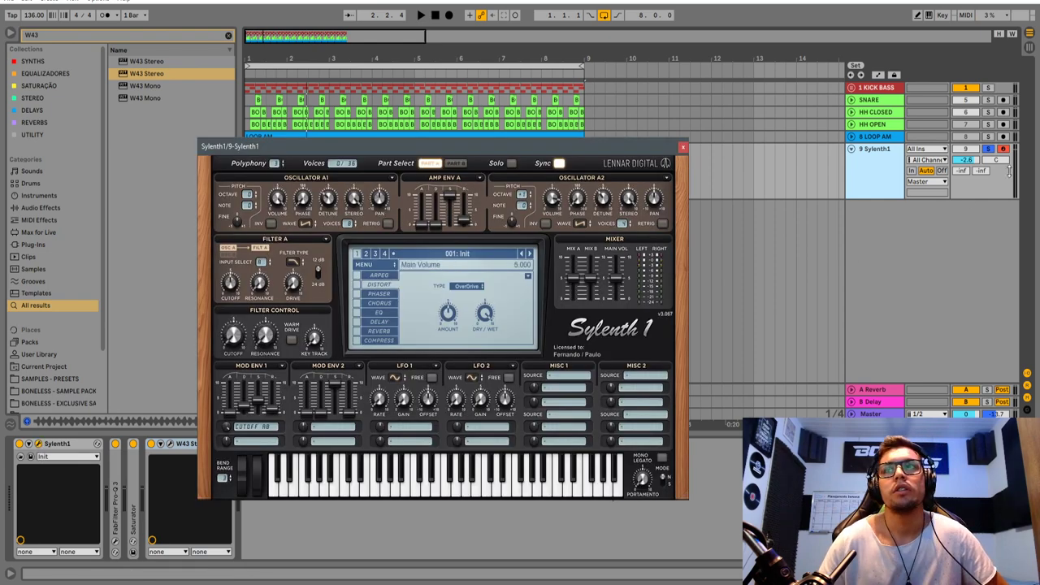
{"action": "left_click", "coordinate": [990, 152]}
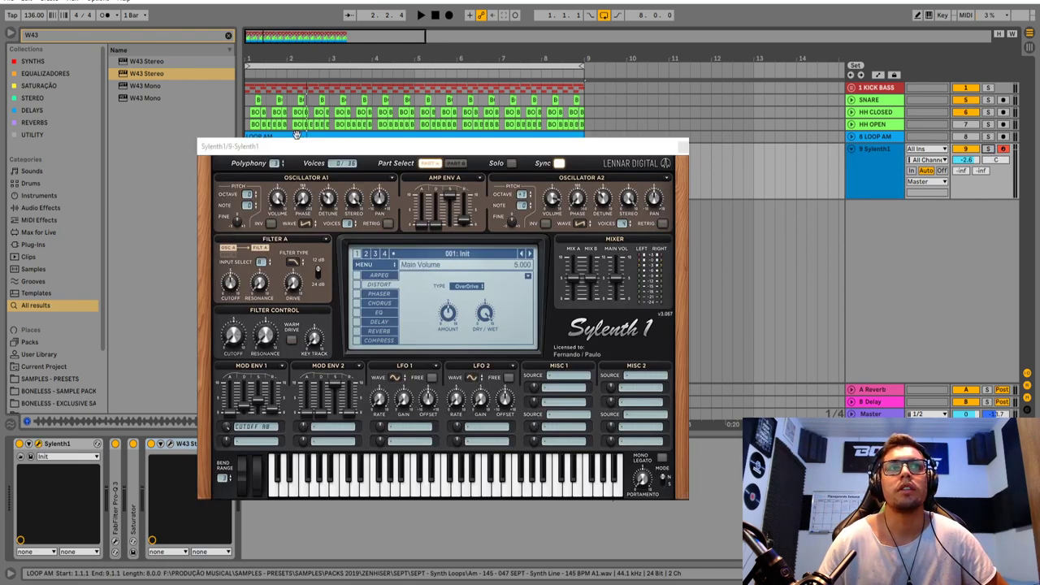
{"action": "key", "text": "space"}
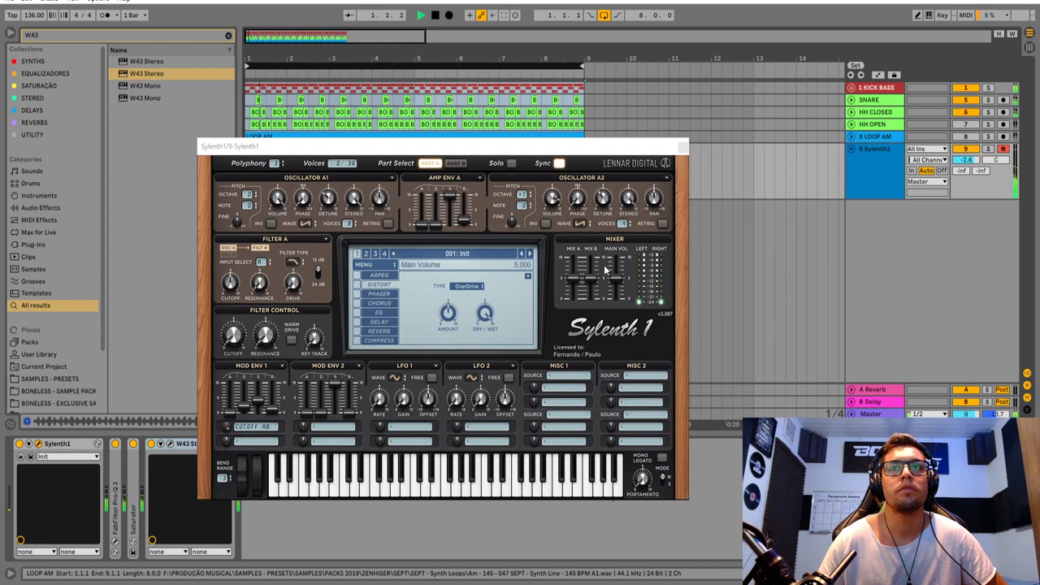
{"action": "left_click_drag", "start_coordinate": [614, 280], "coordinate": [616, 276]}
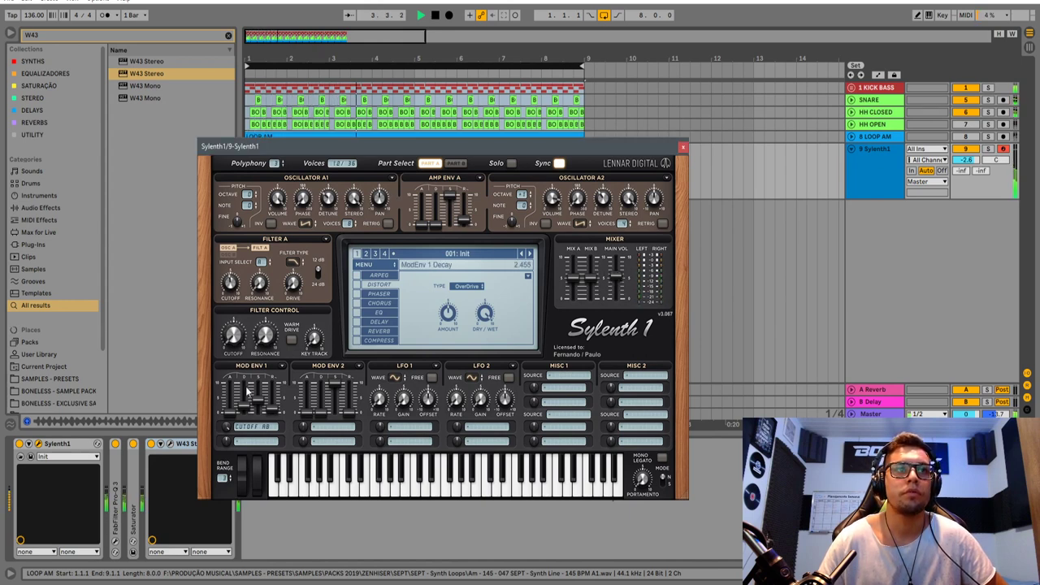
{"action": "key", "text": "space"}
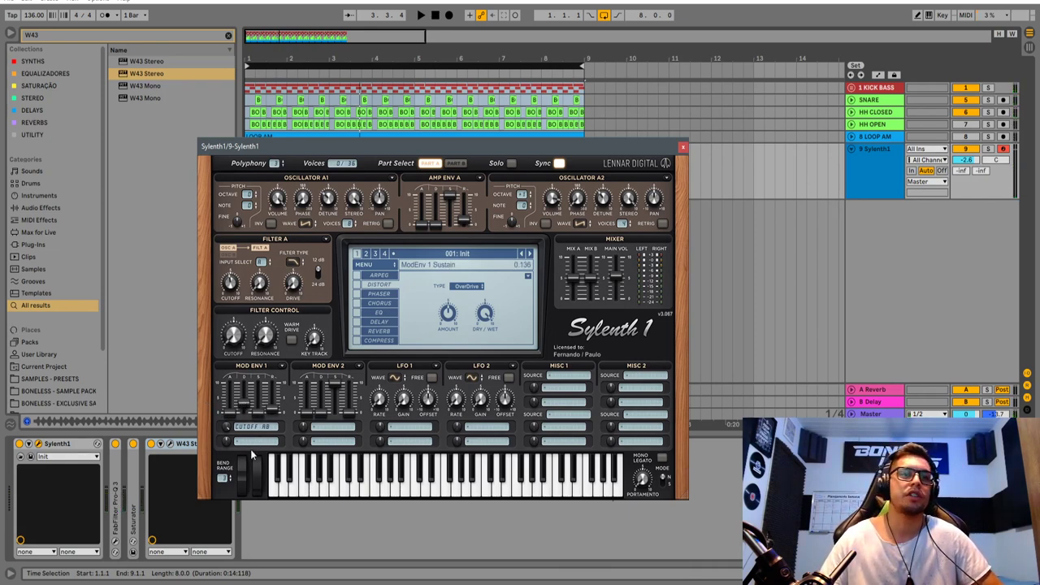
Adjust Sylenth1's Mod Env 1 Decay and Sustain and fine-tune the Filter A Cutoff against the loop, then close the synth window.
{"action": "left_click_drag", "start_coordinate": [257, 413], "coordinate": [272, 390]}
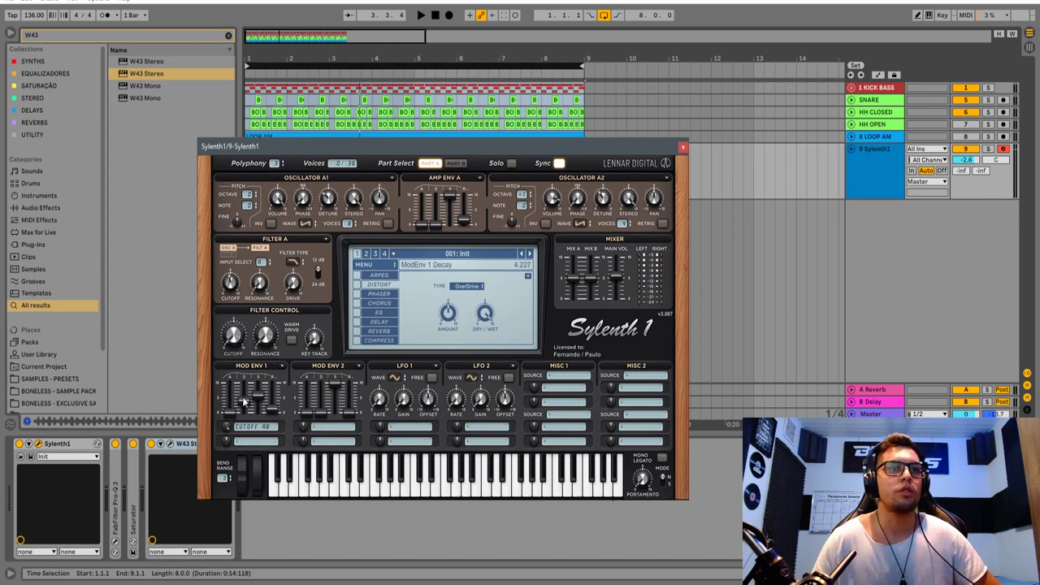
{"action": "key", "text": "space"}
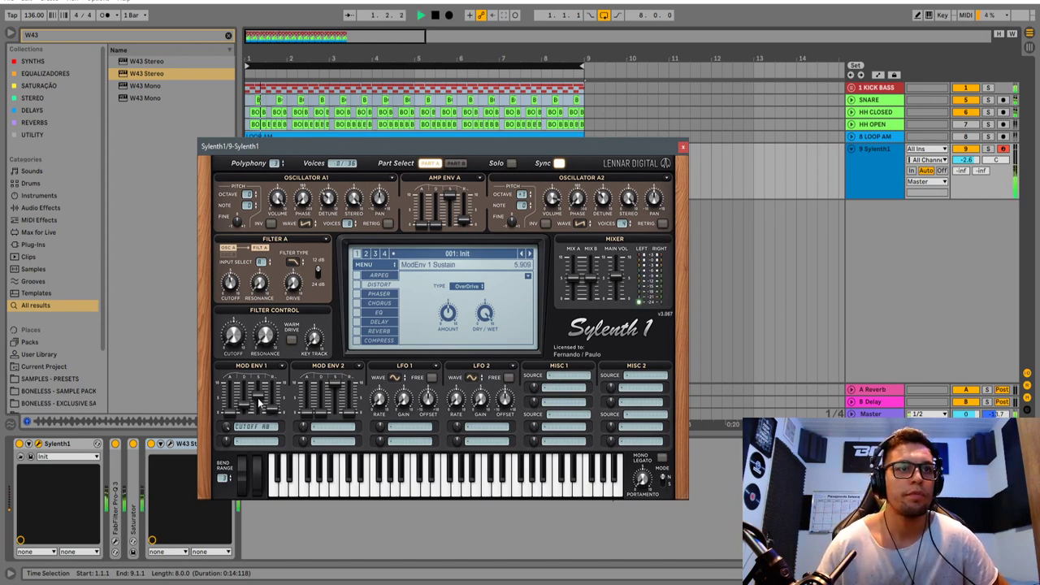
{"action": "left_click_drag", "start_coordinate": [257, 396], "coordinate": [259, 401]}
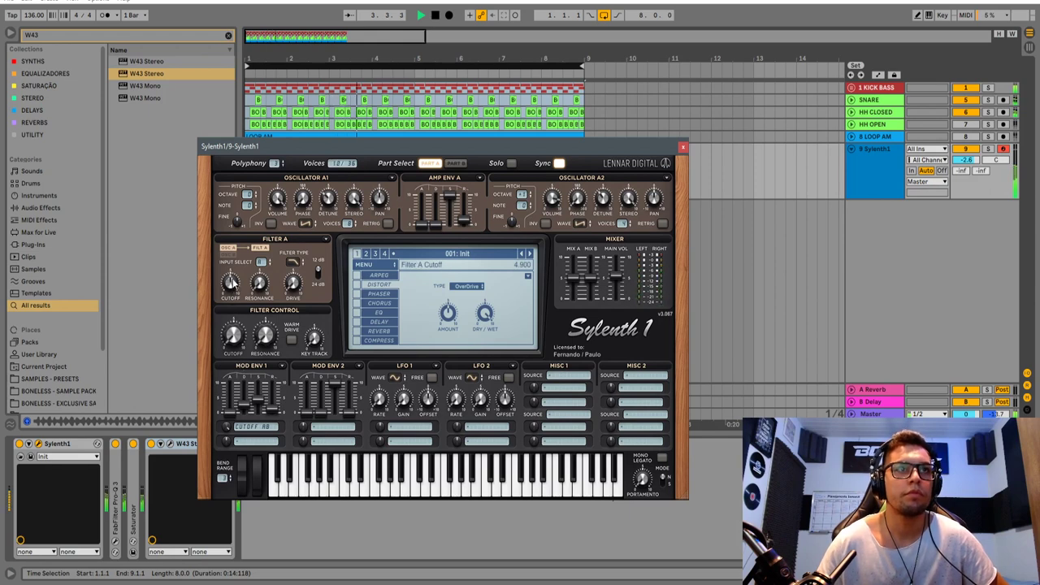
{"action": "mouse_move", "coordinate": [235, 278]}
{"action": "left_mouse_down"}
{"action": "mouse_move", "coordinate": [237, 255]}
{"action": "mouse_move", "coordinate": [236, 276]}
{"action": "left_mouse_up"}
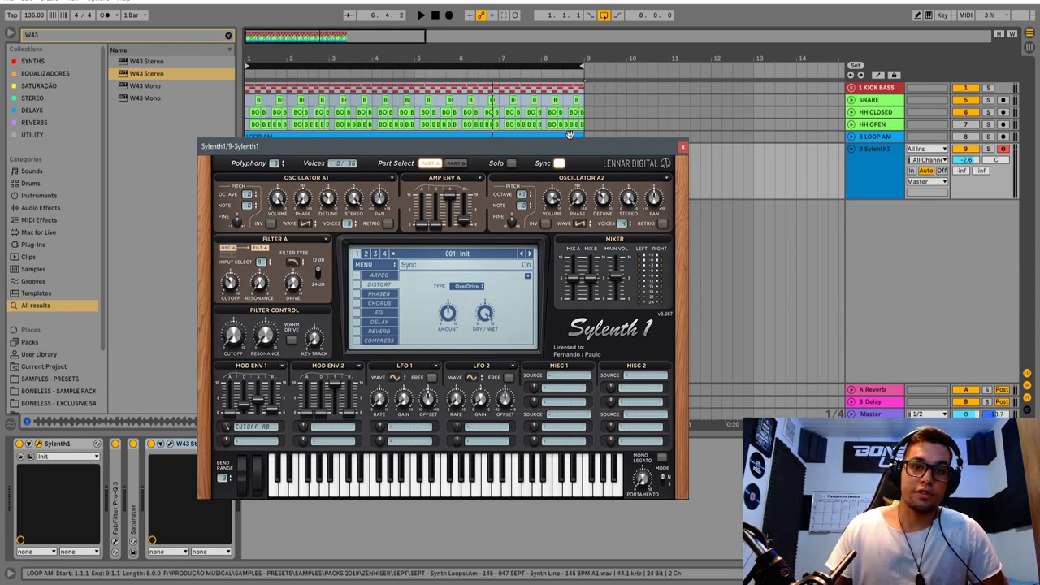
{"action": "left_click", "coordinate": [684, 147]}
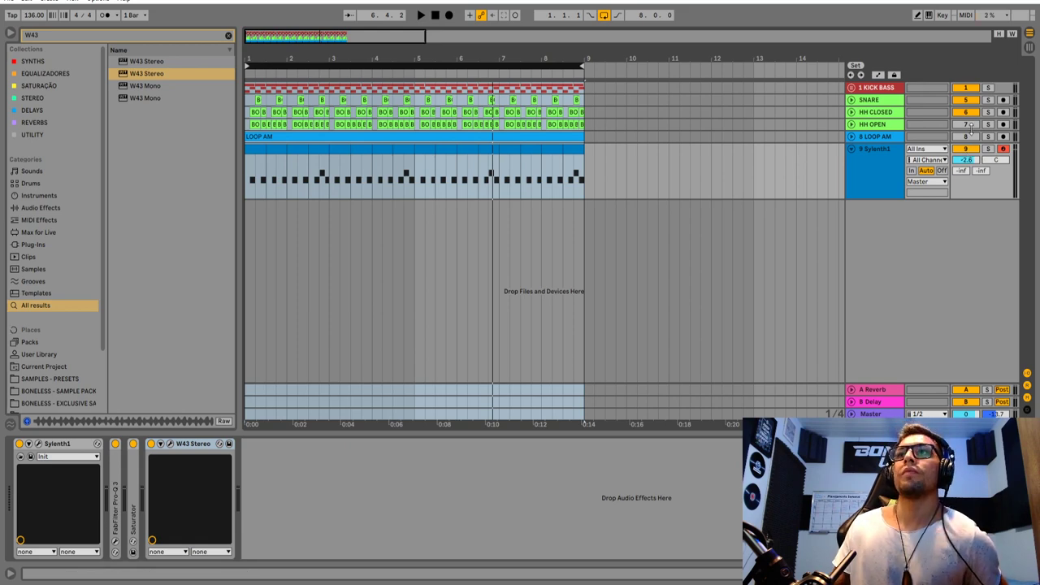
Activate the LOOP AM track, fold it and the Sylenth1 track, and start playing the arrangement from bar 1.
{"action": "left_click", "coordinate": [877, 127]}
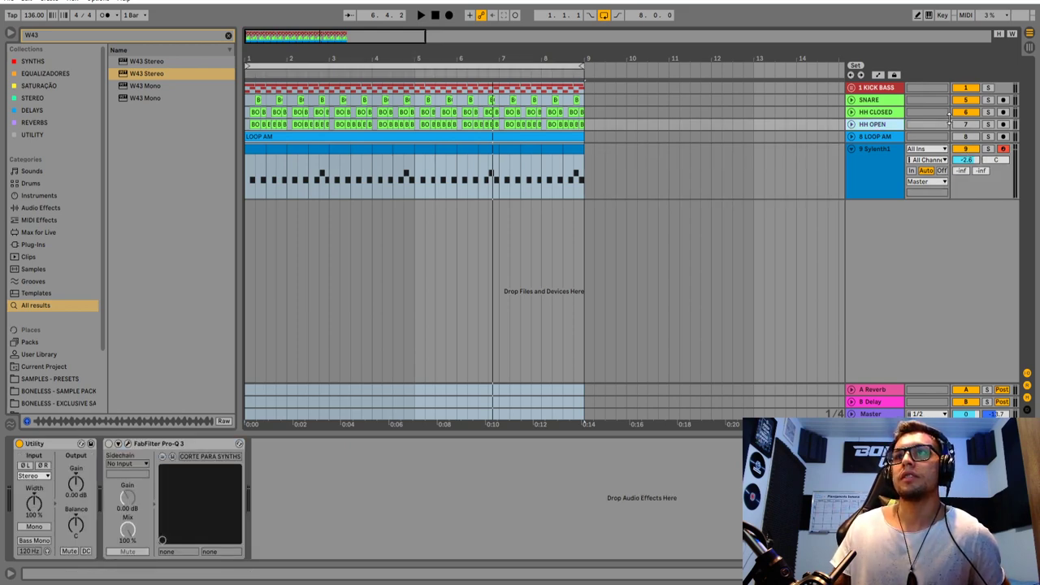
{"action": "left_click", "coordinate": [851, 148]}
{"action": "left_click", "coordinate": [852, 137]}
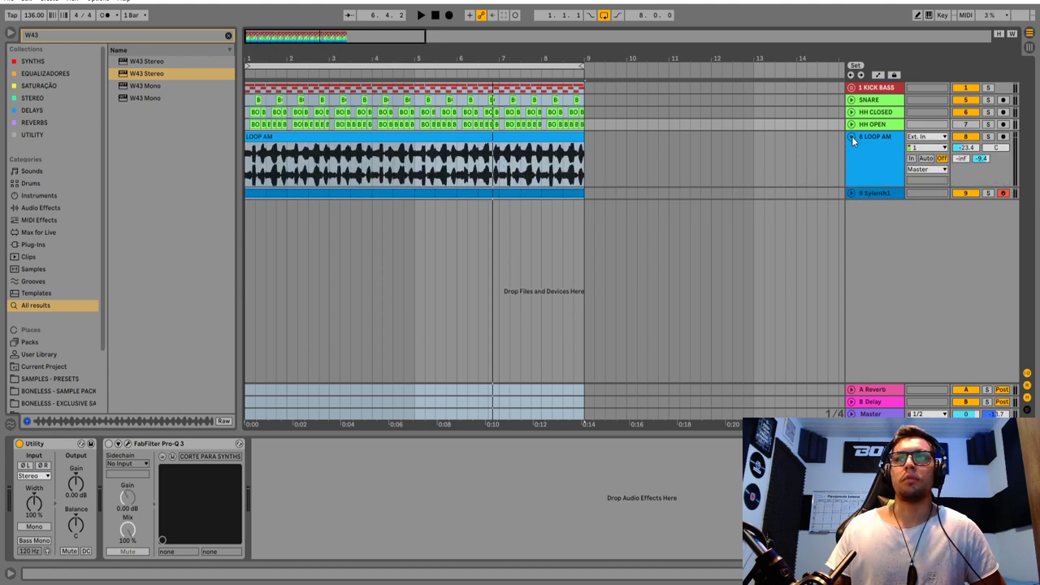
{"action": "left_click", "coordinate": [851, 135]}
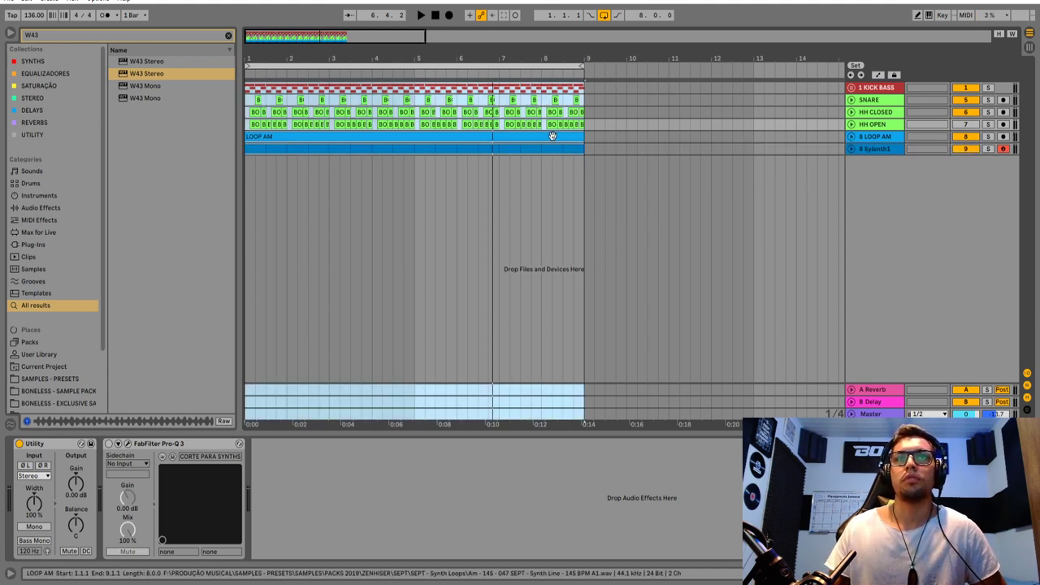
{"action": "key", "text": "space"}
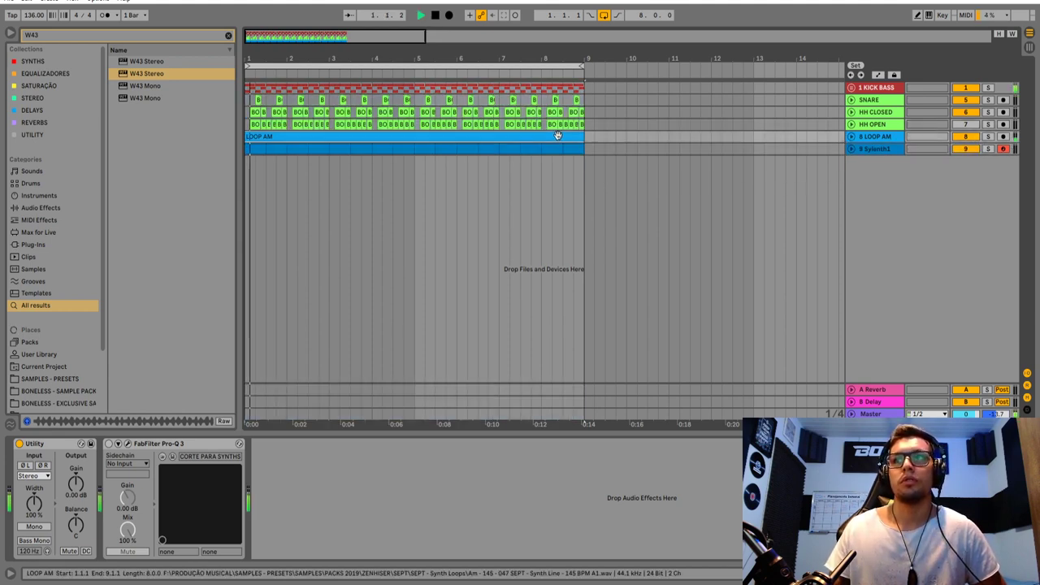
Unfold the Sylenth1 track, fine-tune the synth's Filter A Cutoff against the playing LOOP AM mix, then close it and stop playback.
{"action": "left_click", "coordinate": [850, 148]}
{"action": "left_click", "coordinate": [872, 153]}
{"action": "left_click", "coordinate": [38, 445]}
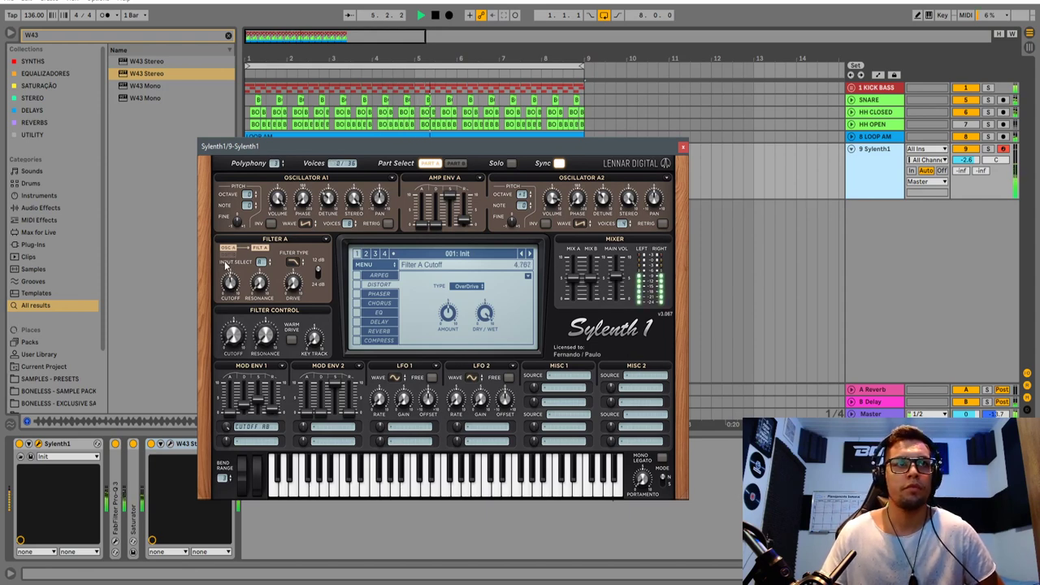
{"action": "left_click_drag", "start_coordinate": [229, 279], "coordinate": [227, 274]}
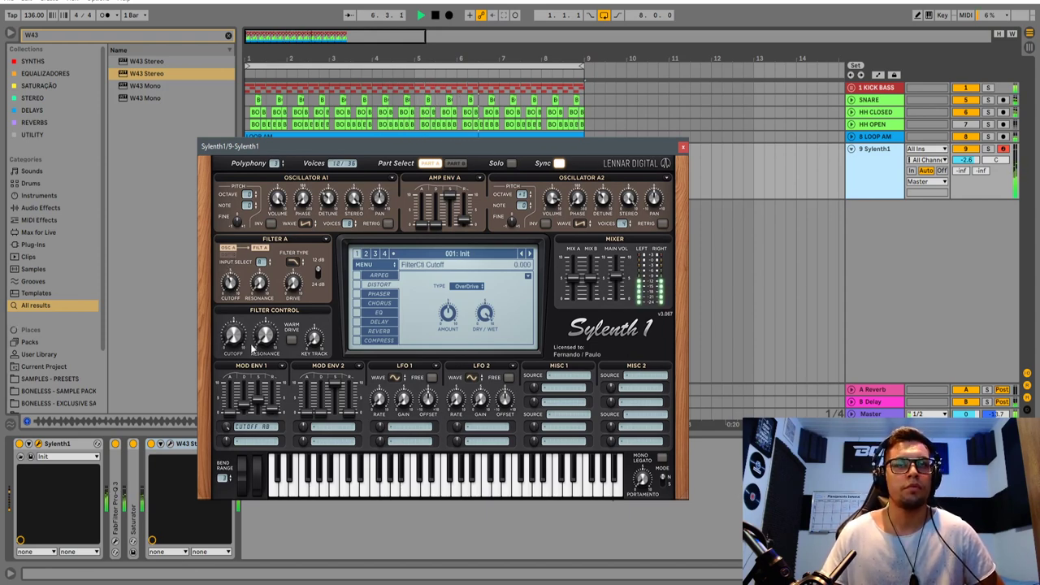
{"action": "left_click", "coordinate": [682, 148]}
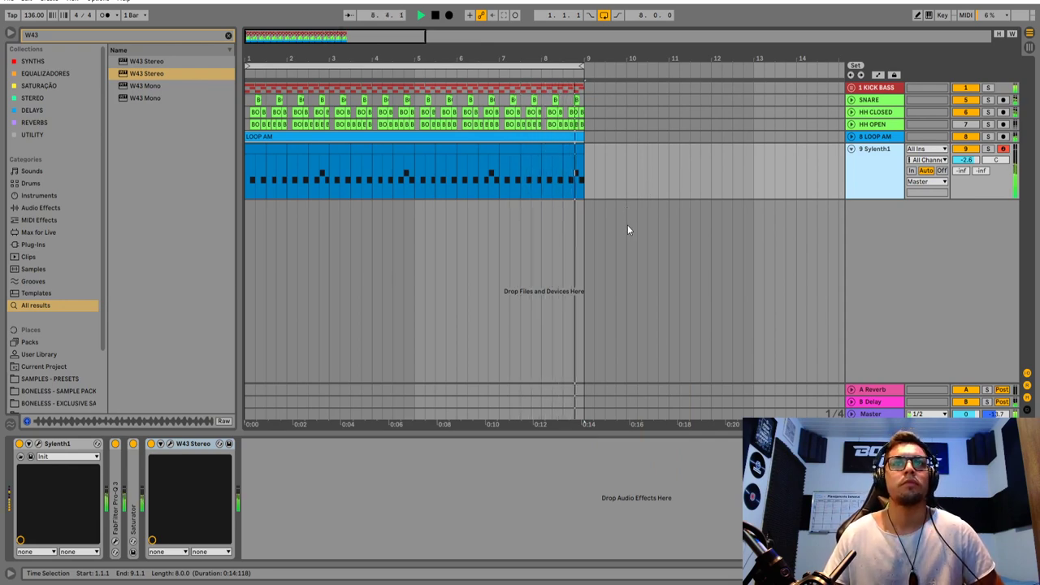
{"action": "key", "text": "space"}
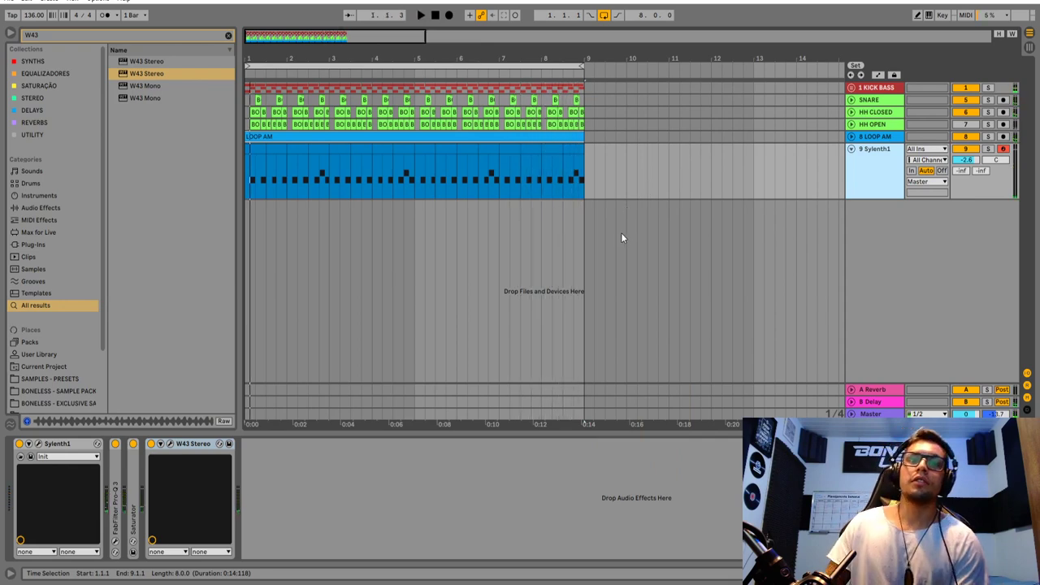